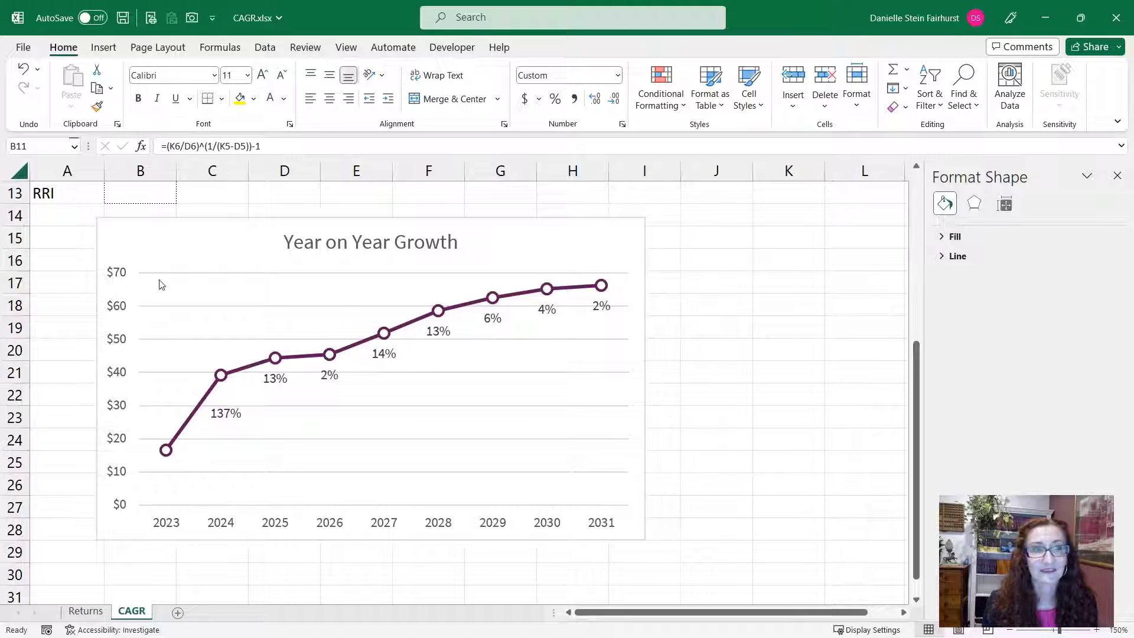
key("ctrl+Page_Up")
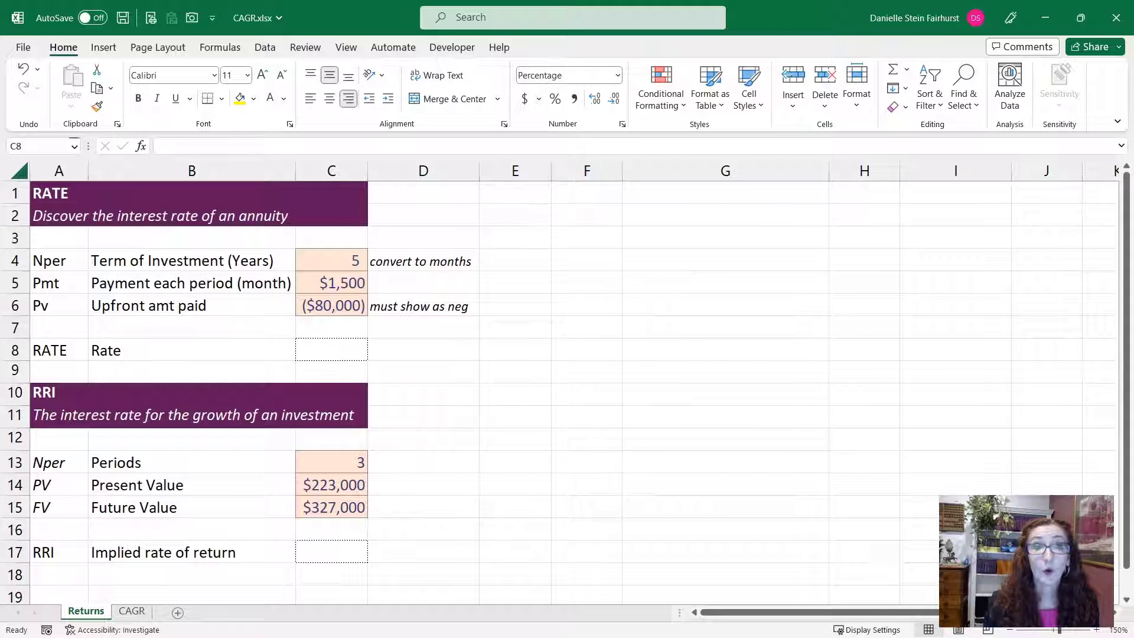
left_click(64, 349)
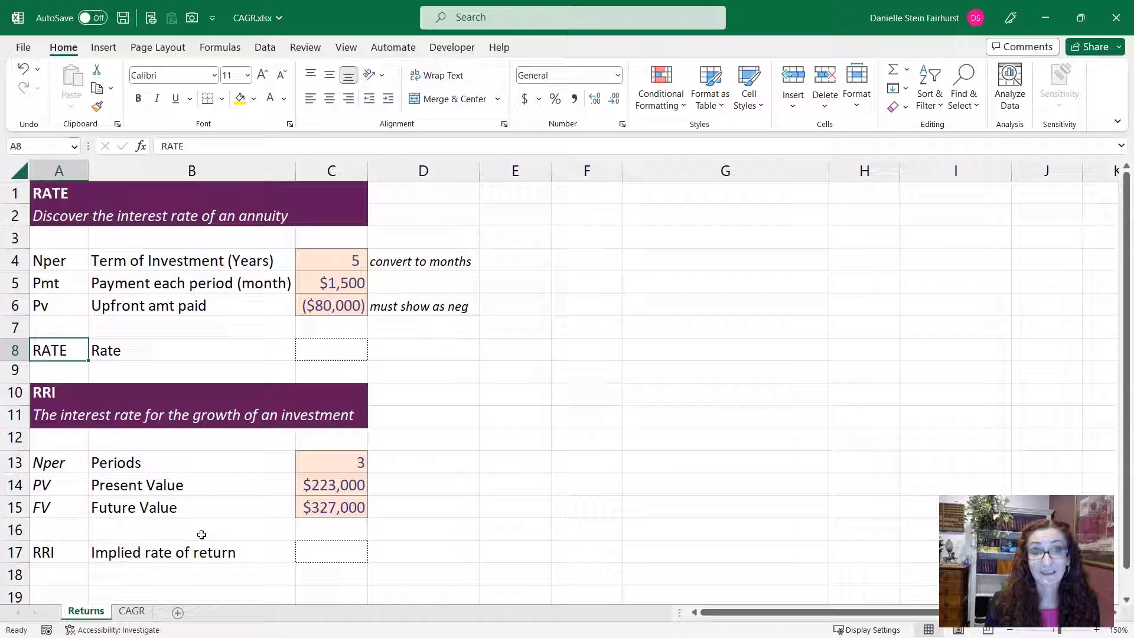
left_click(68, 555)
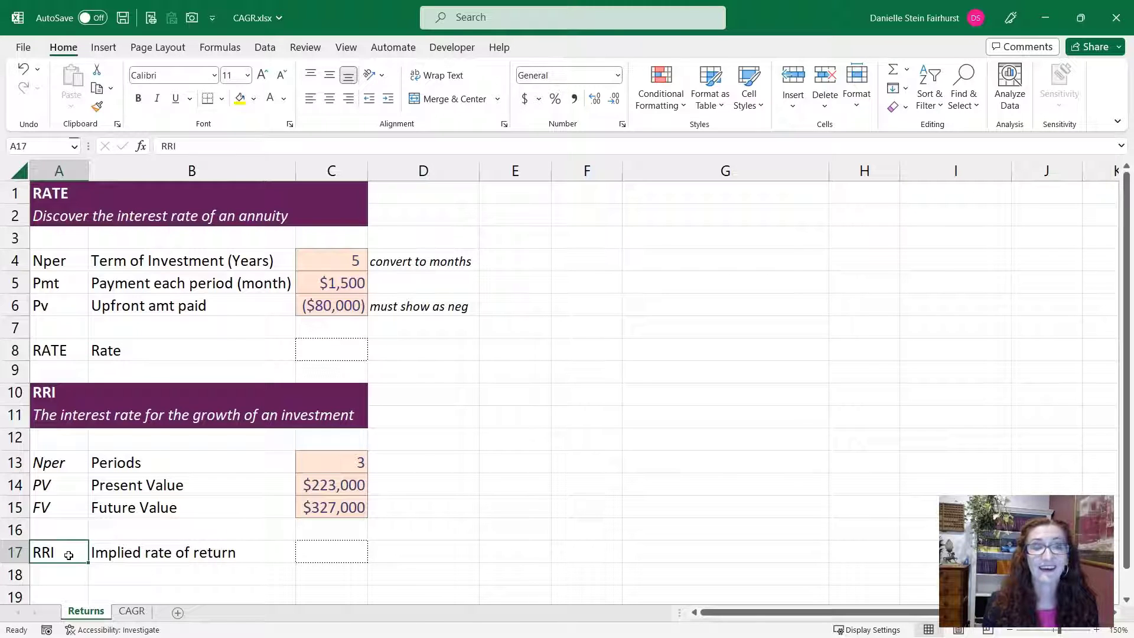
left_click(313, 344)
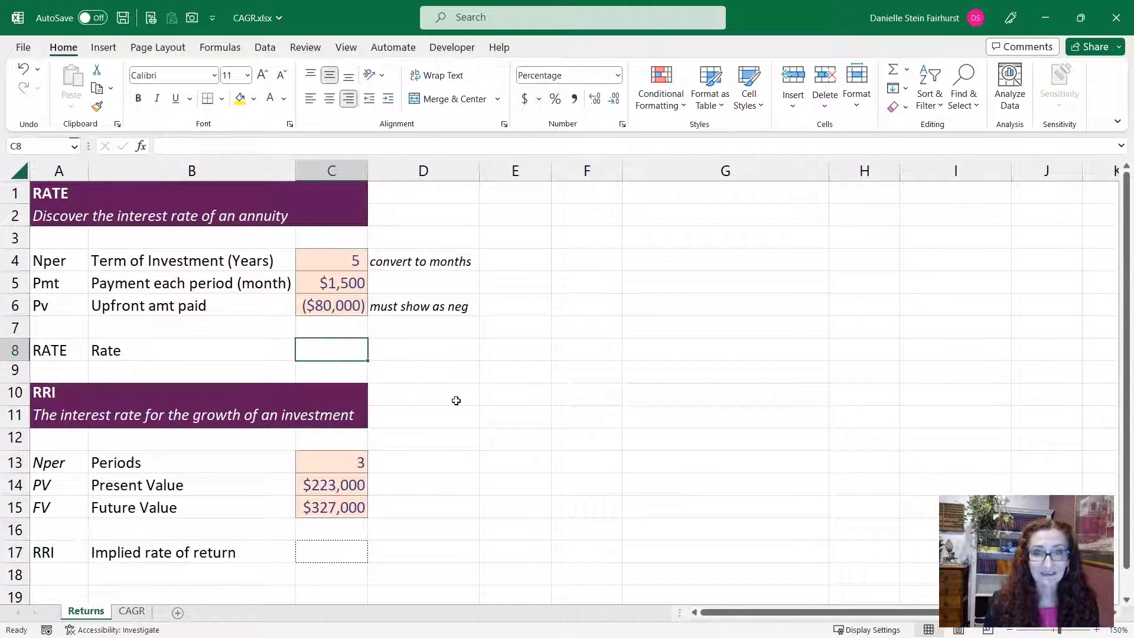
left_click(347, 308)
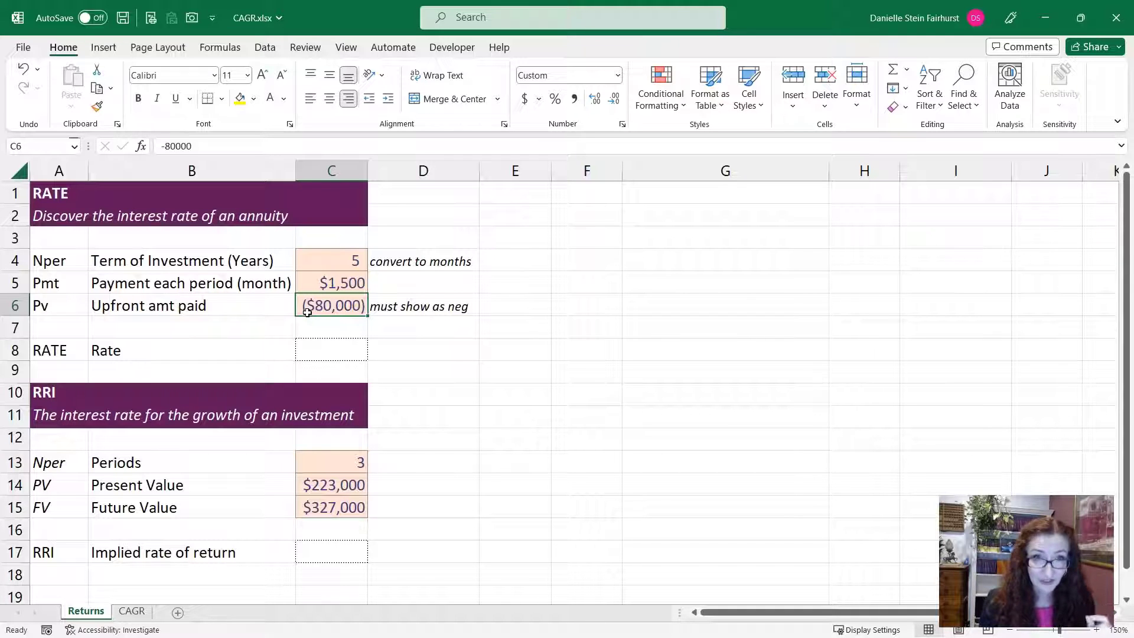
left_click(309, 344)
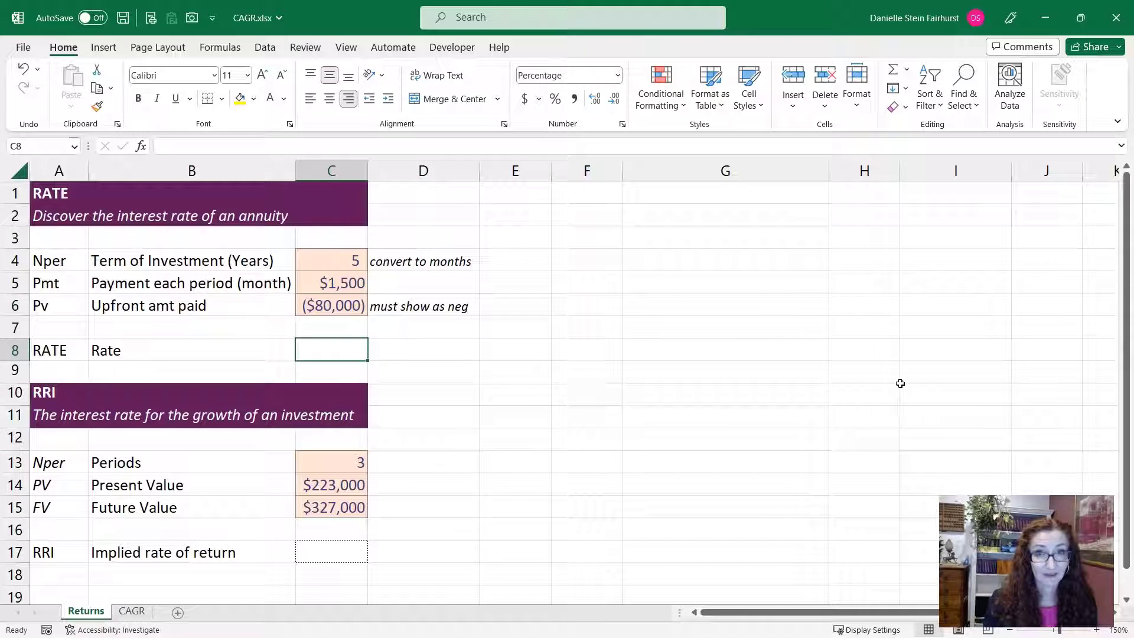
Step: Enter =RATE(C4*12,C5,C6) in C8 to get the monthly rate
type("=rate(")
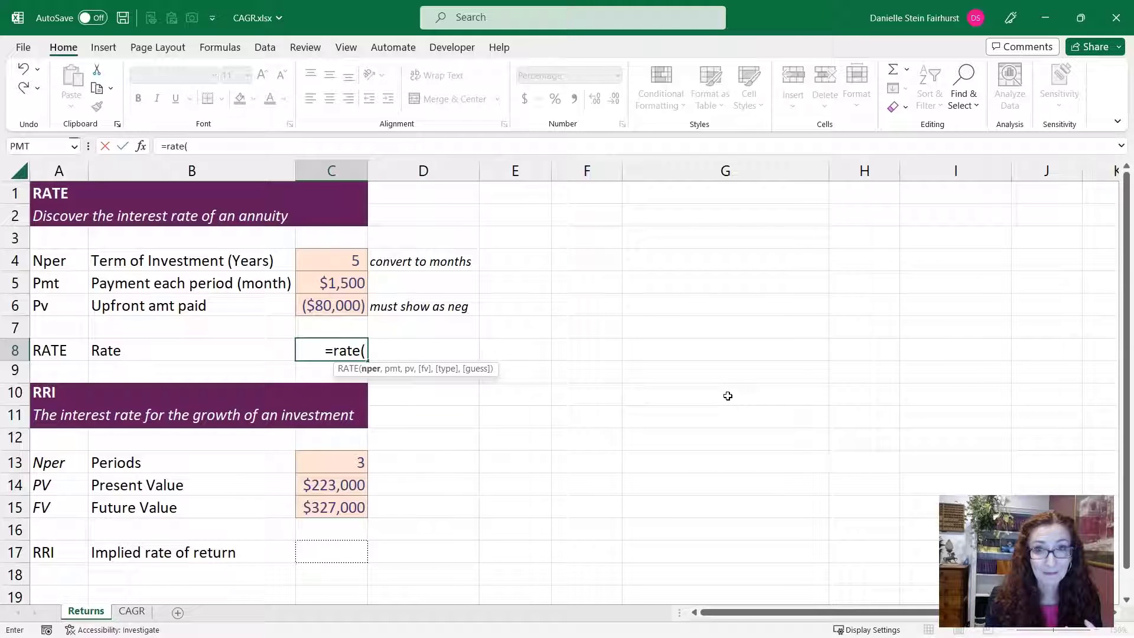
left_click(319, 259)
type("*12")
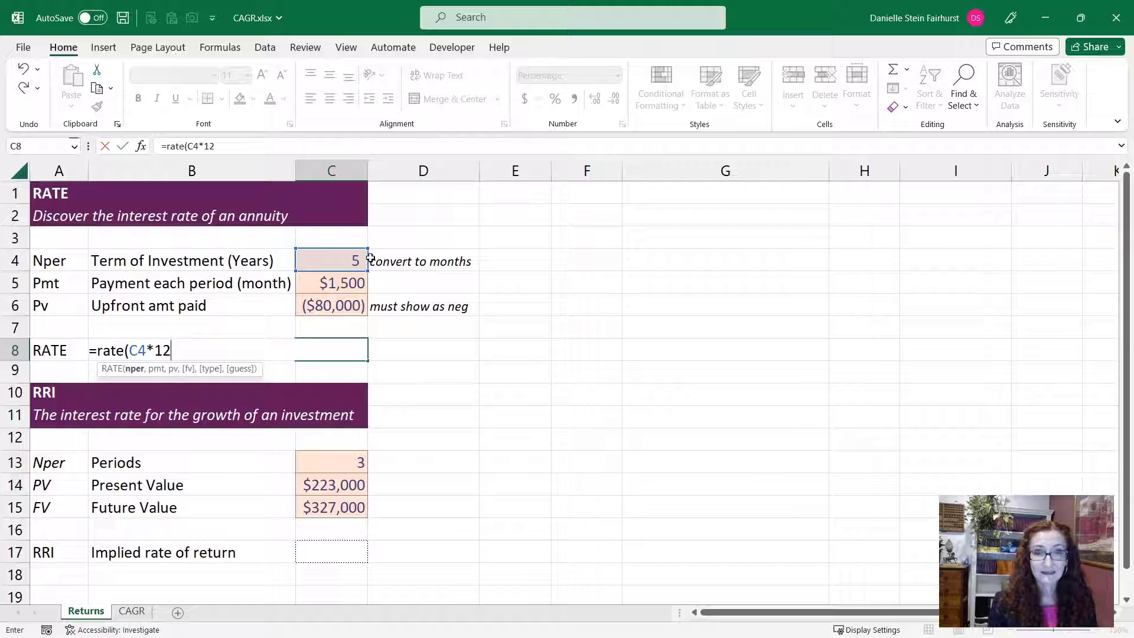
type(",")
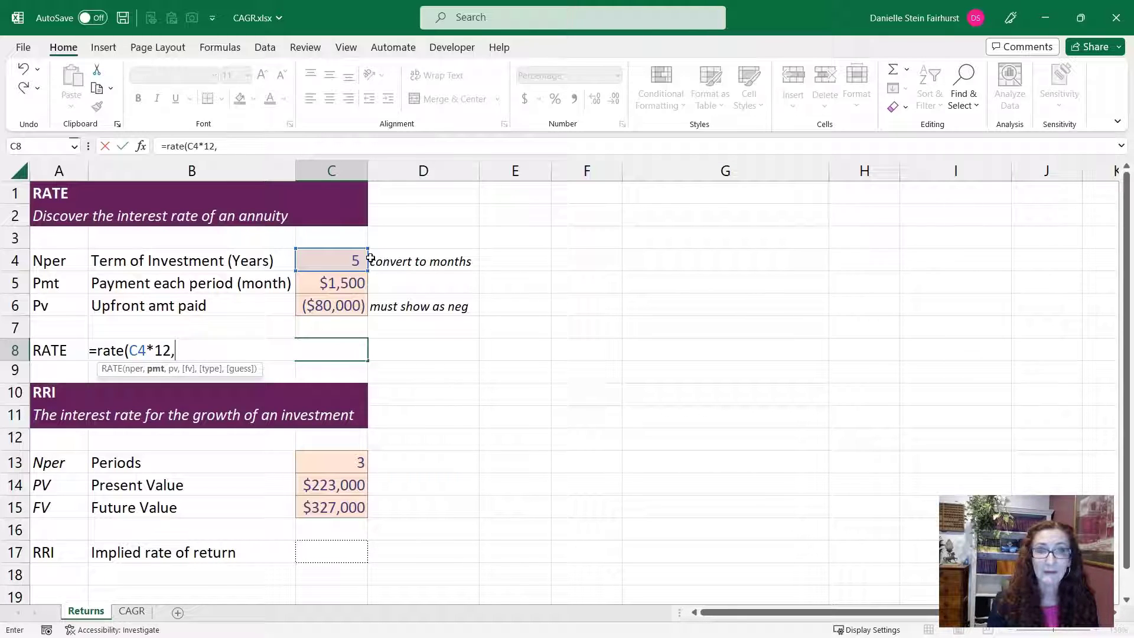
left_click(339, 284)
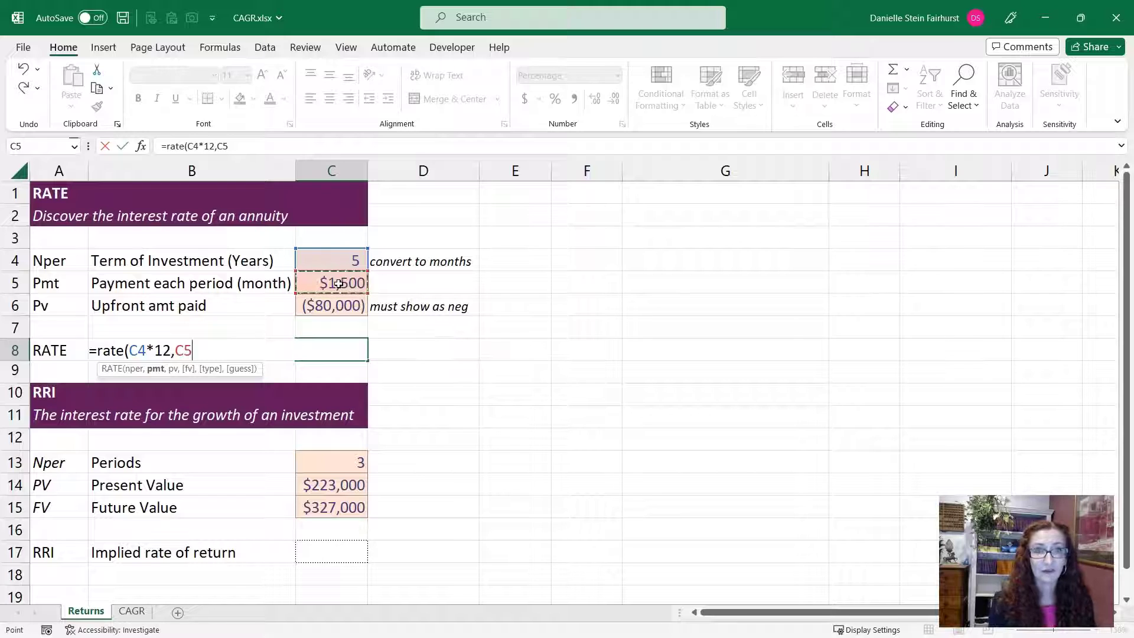
type(",")
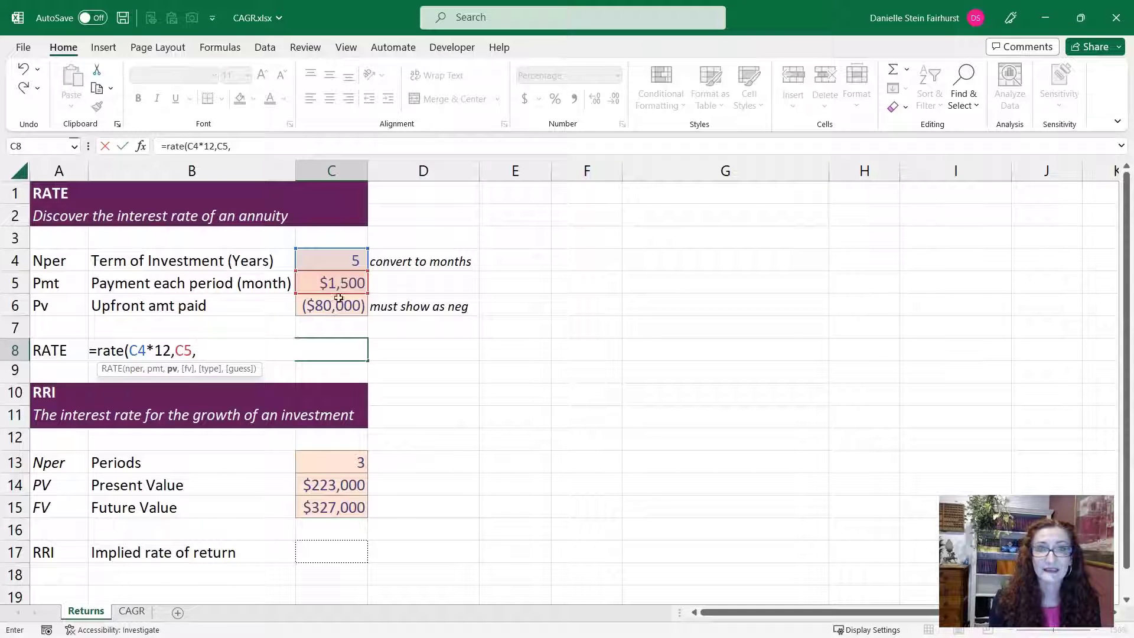
left_click(339, 304)
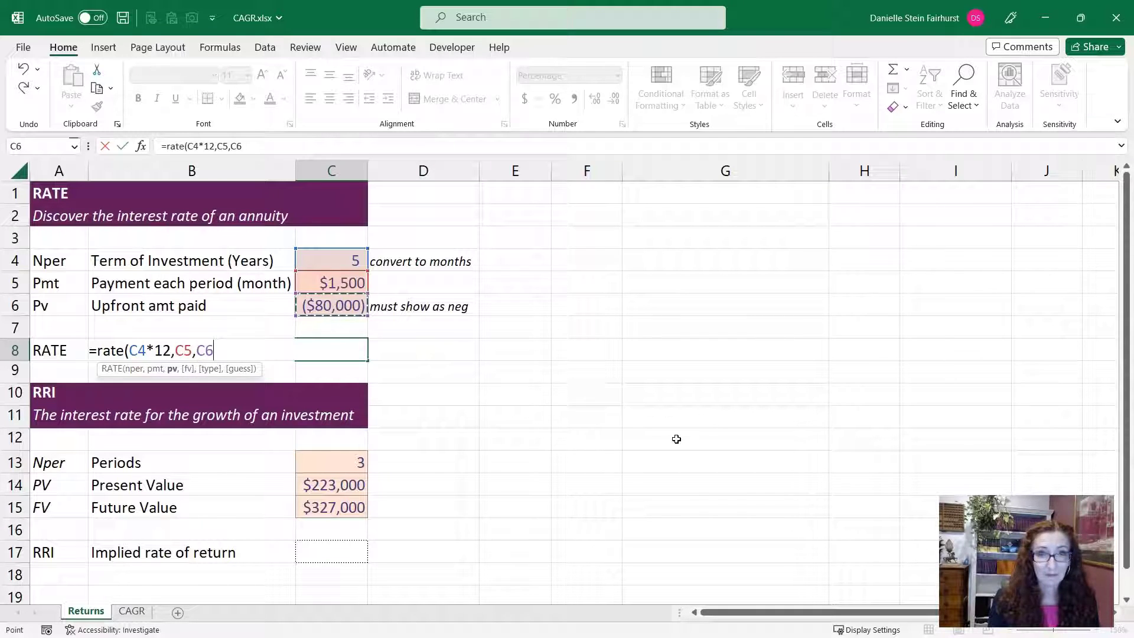
type(")")
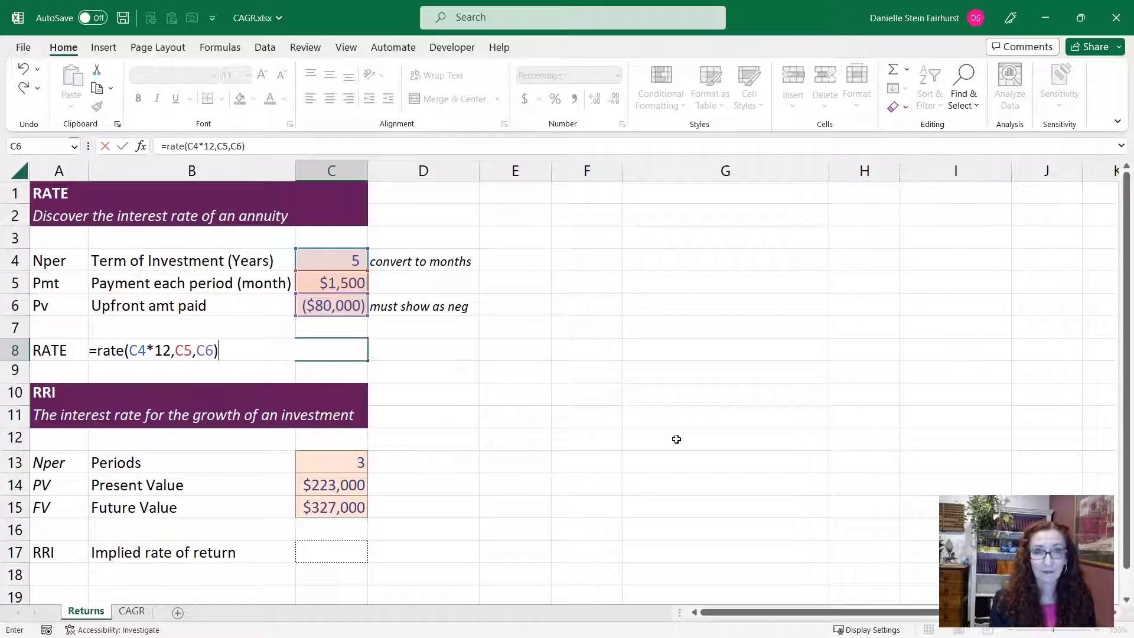
key("Return")
key("Up")
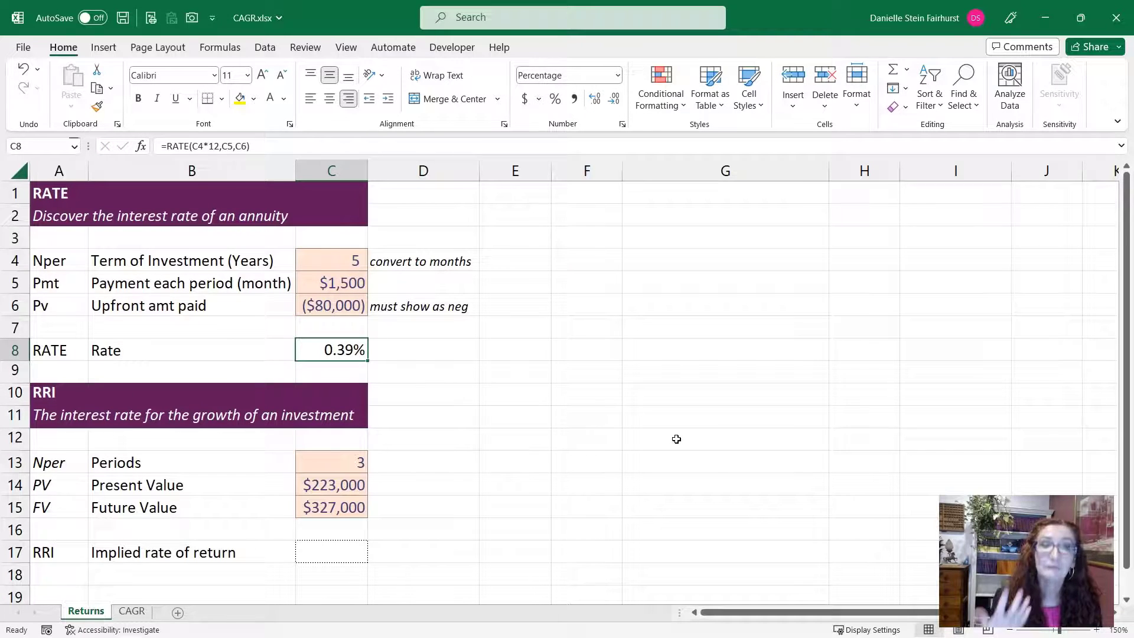
Step: Multiply C8's RATE formula by 12 to show the 4.73% annual rate
key("F2")
type("*12")
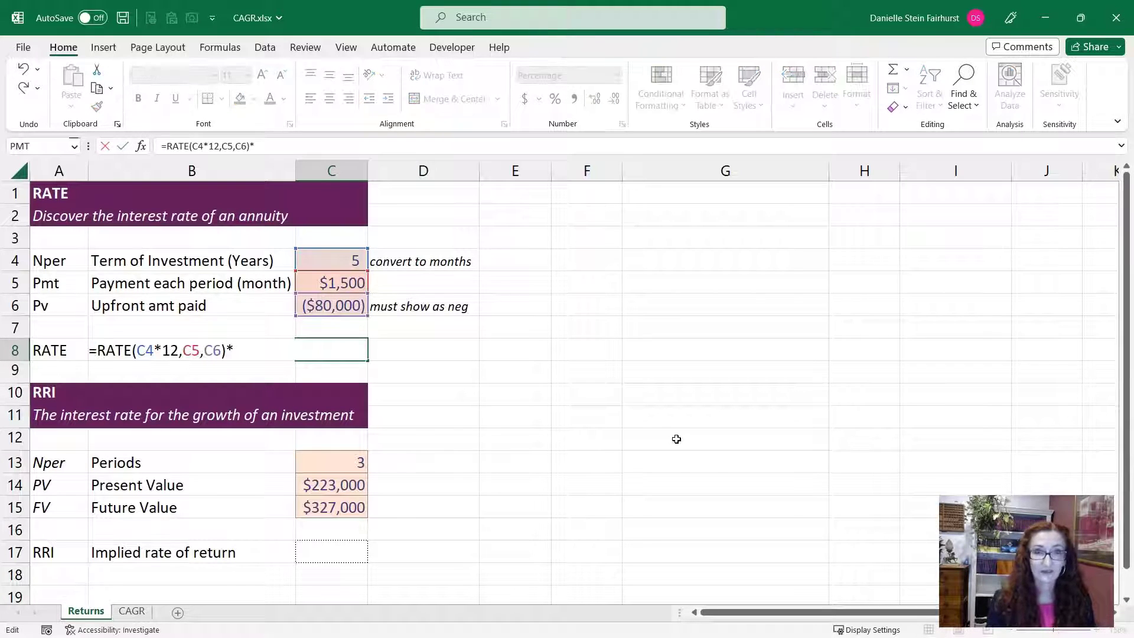
key("Return")
key("Up")
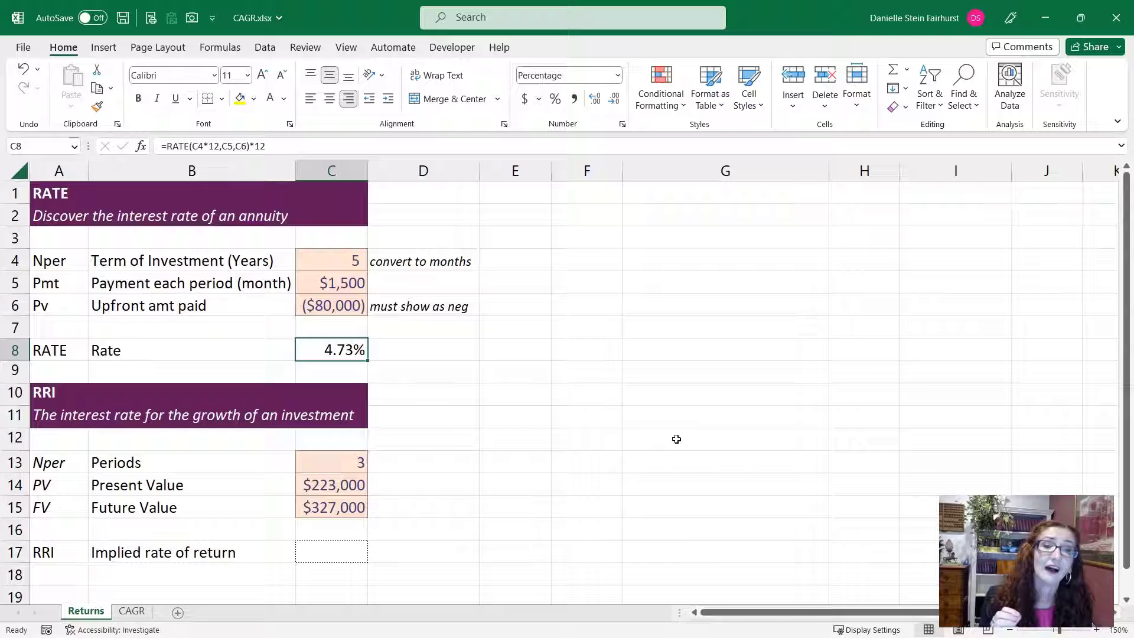
Step: Enter =RRI(C13,C14,C15) in C17, giving a 13.61% implied rate of return
key("ctrl+c")
left_click(316, 546)
type("=")
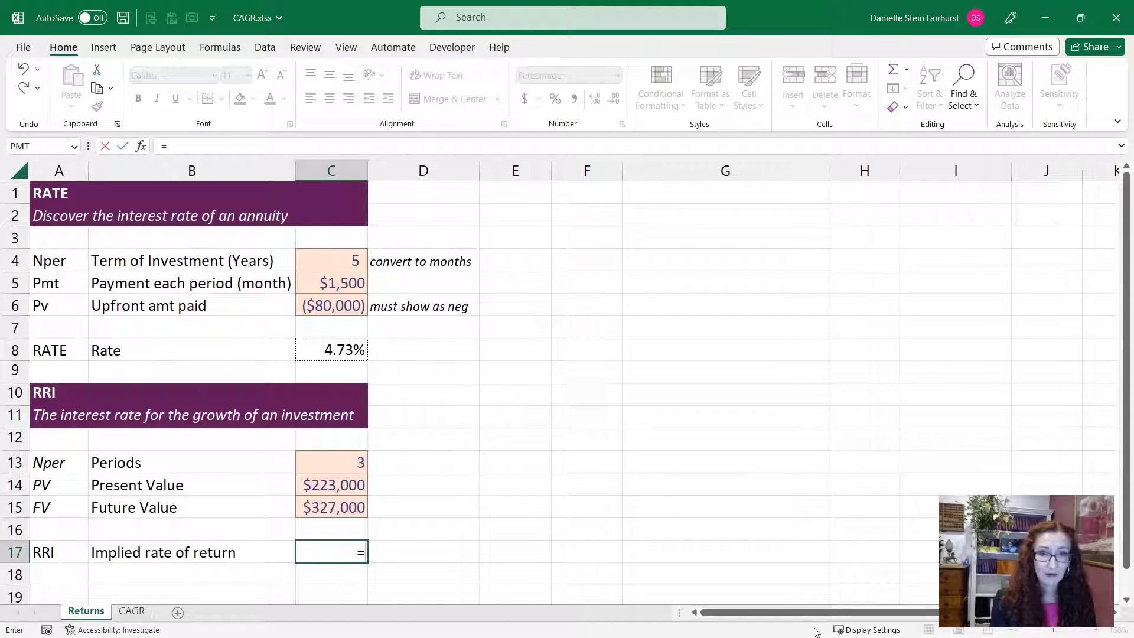
type("rri(")
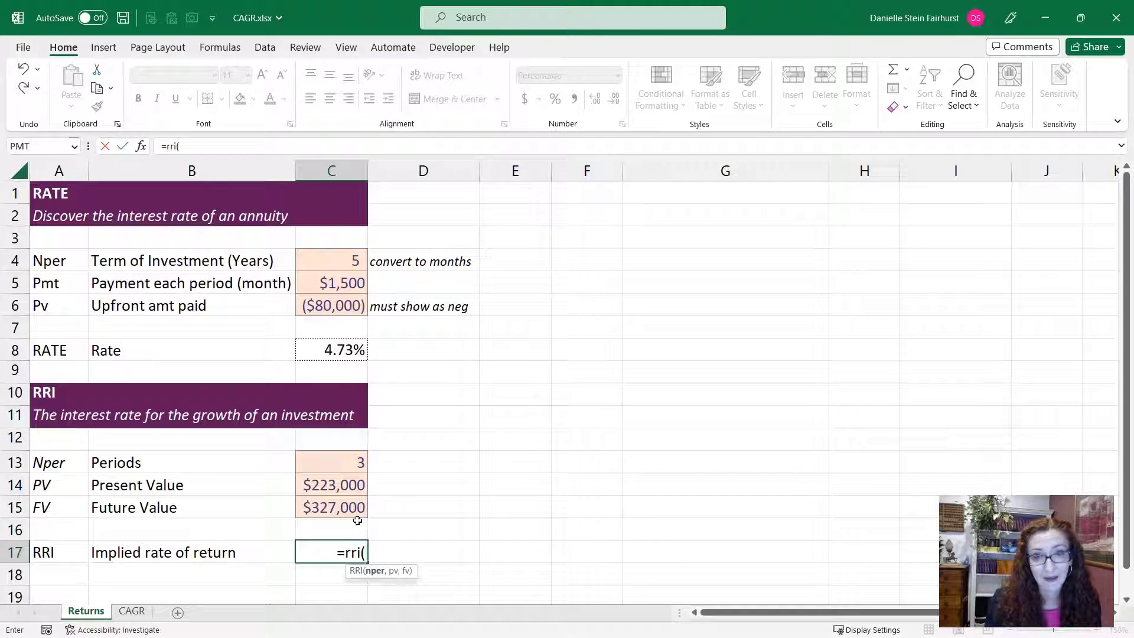
left_click(350, 464)
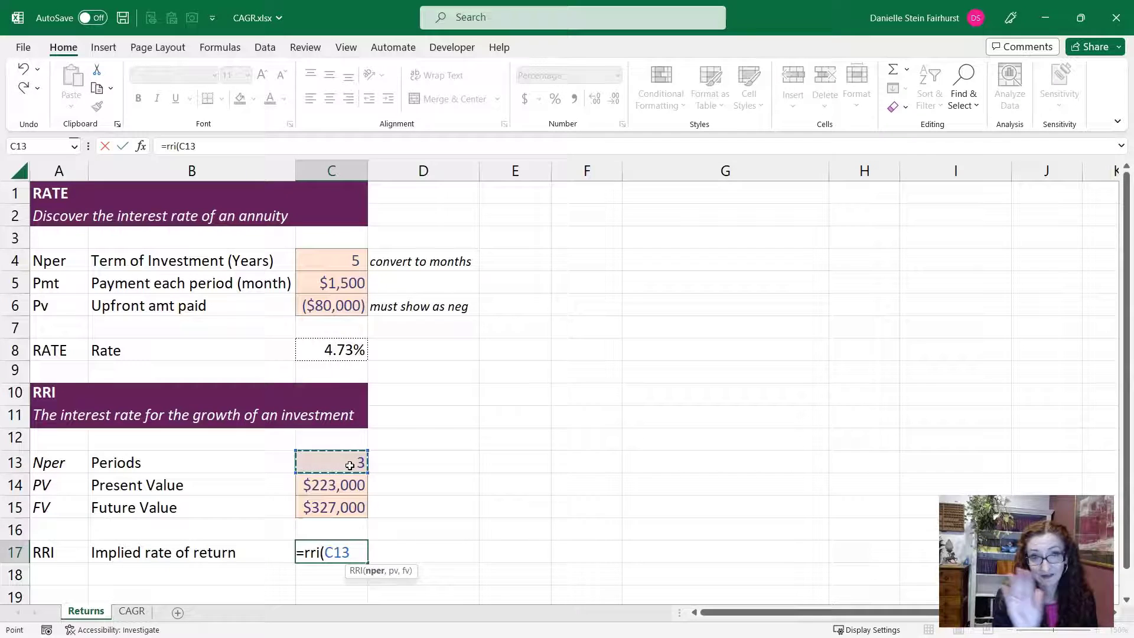
type(",")
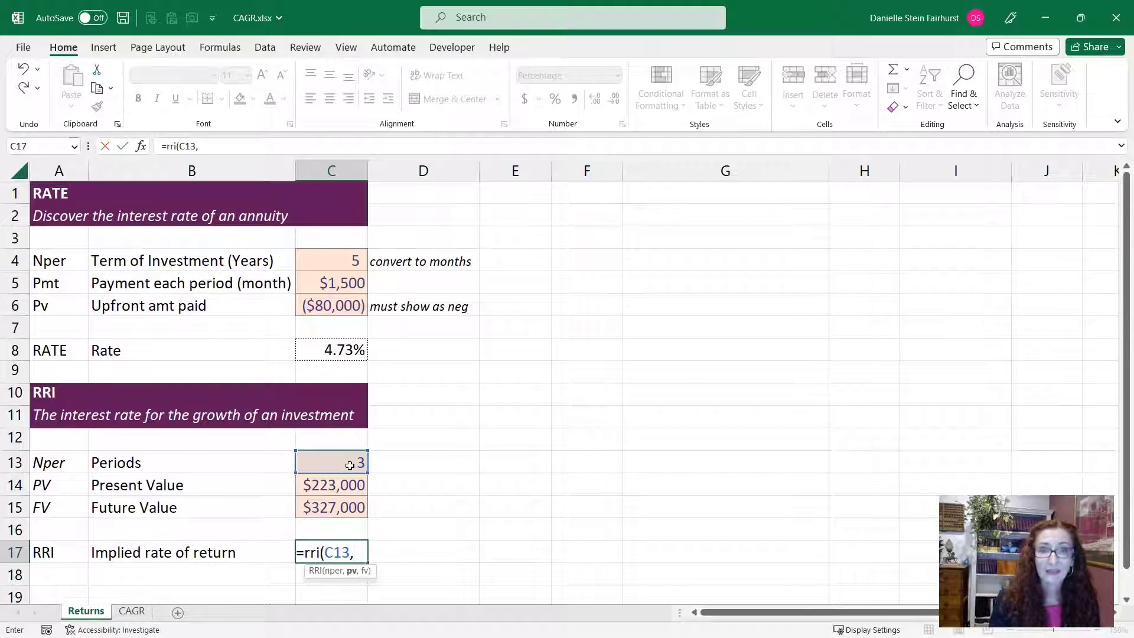
left_click(330, 490)
type(",")
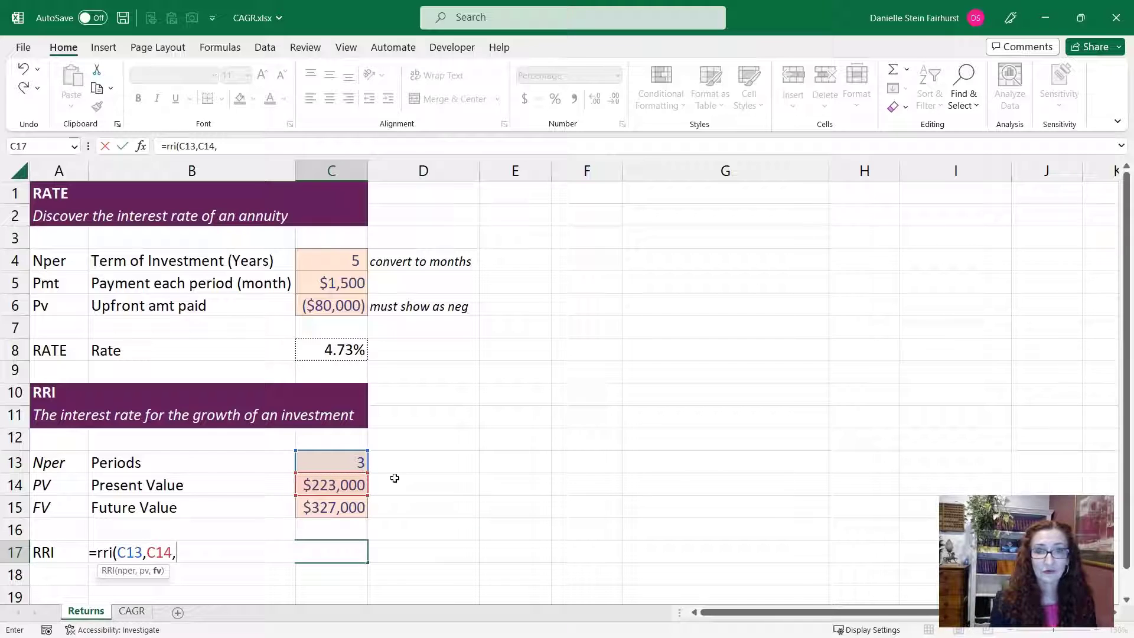
left_click(332, 508)
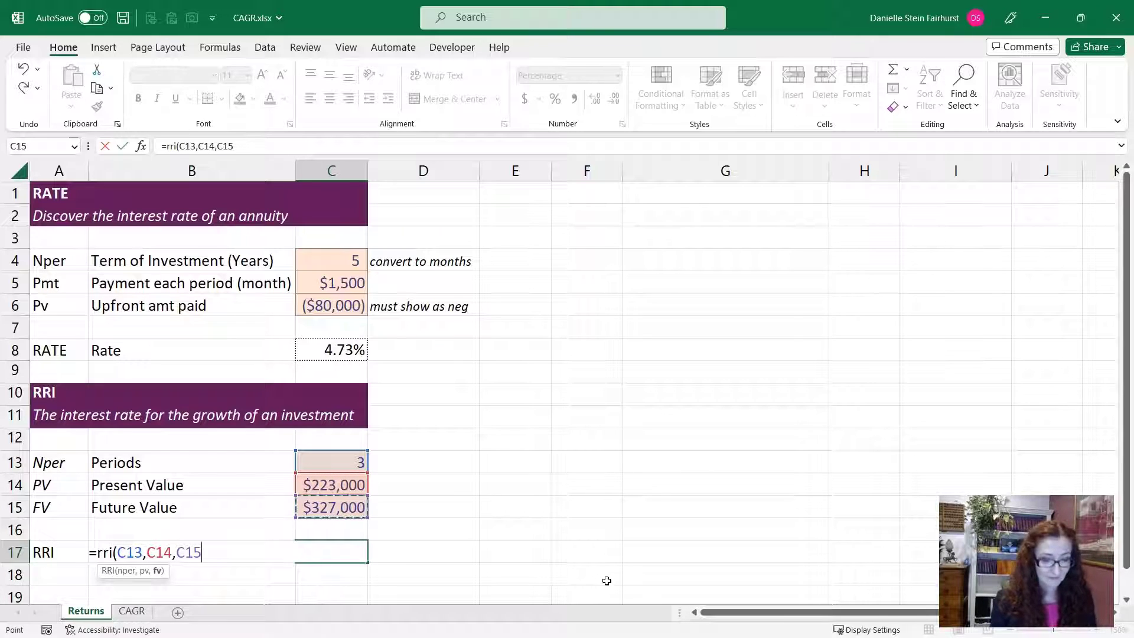
key("Return")
key("Up")
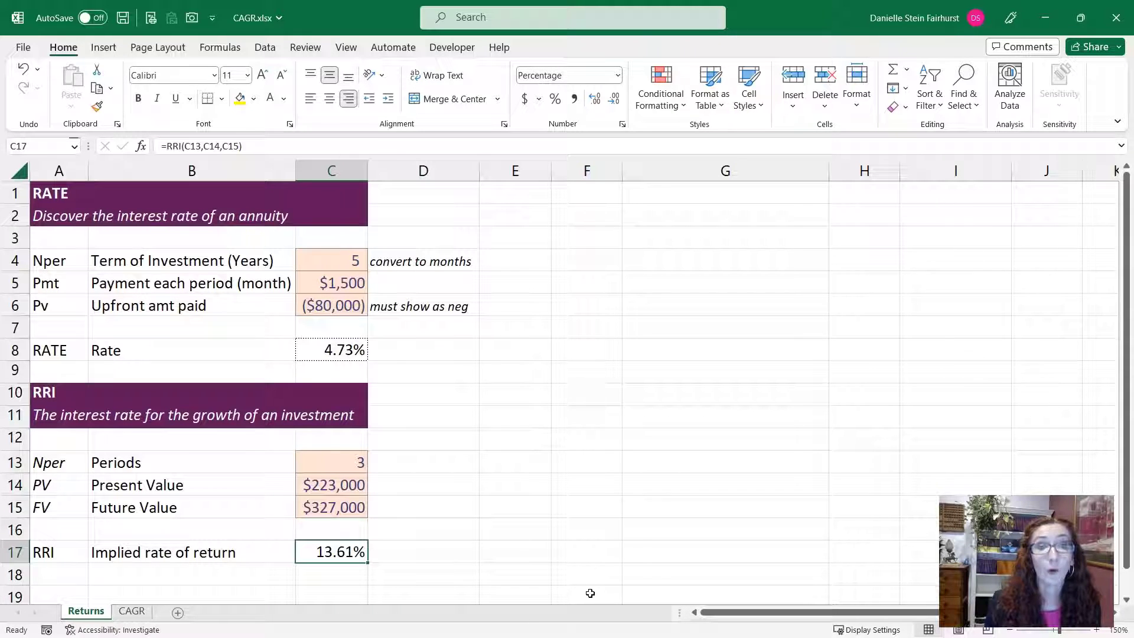
Step: On the CAGR sheet, commit B11's formula =(K6/D6)^(1/(K5-D5))-1, giving 7.77%
left_click(132, 615)
scroll(773, 425, "up", 4)
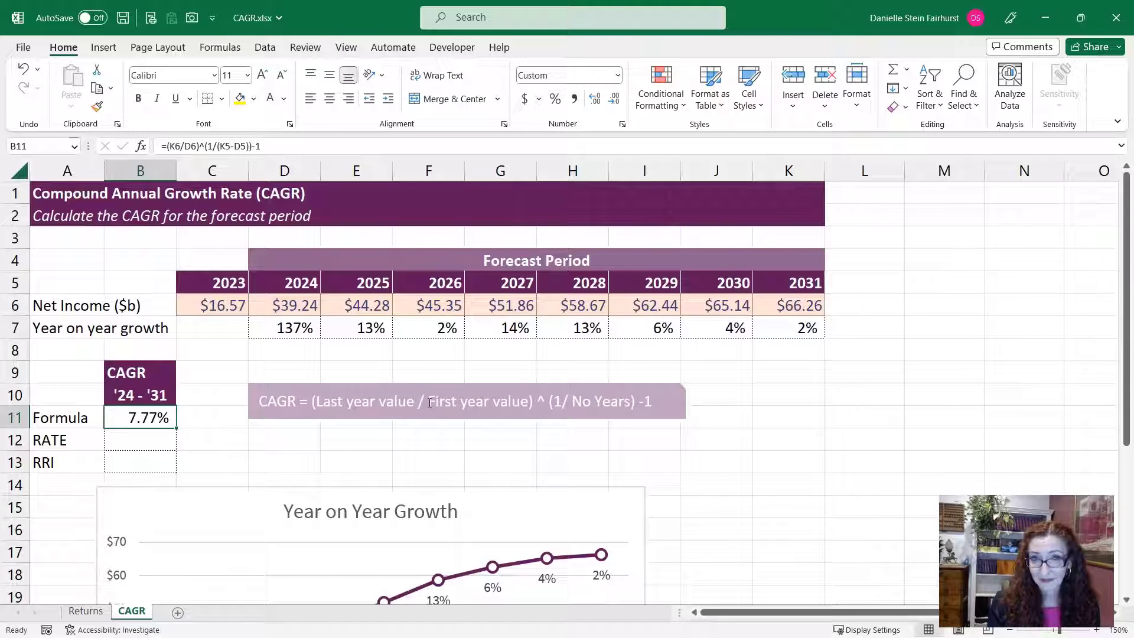
double_click(163, 418)
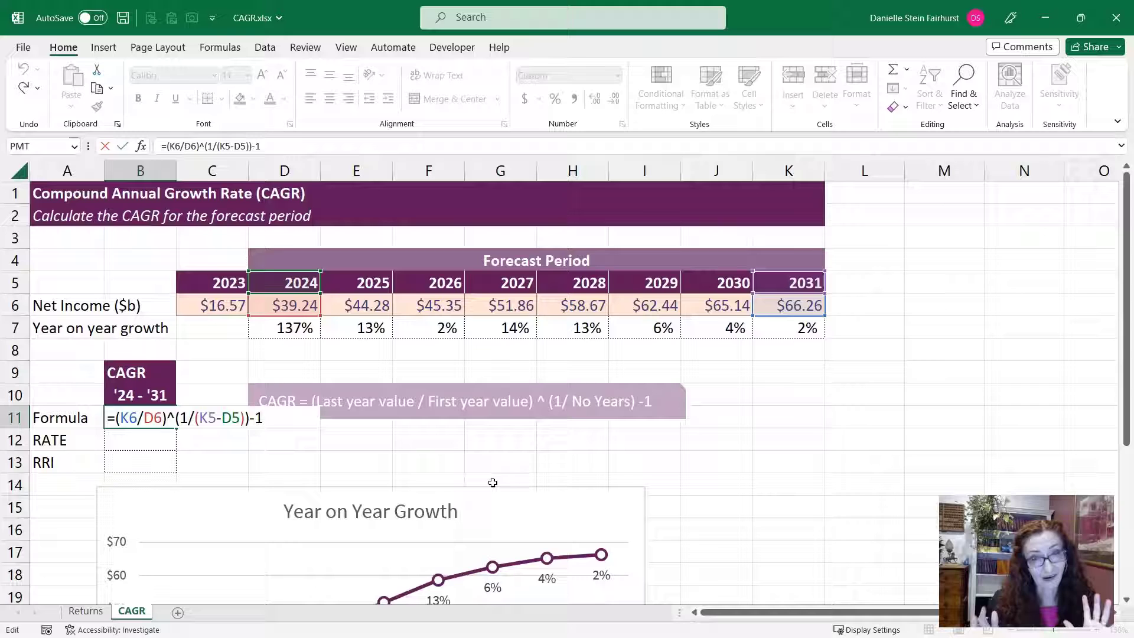
key("Return")
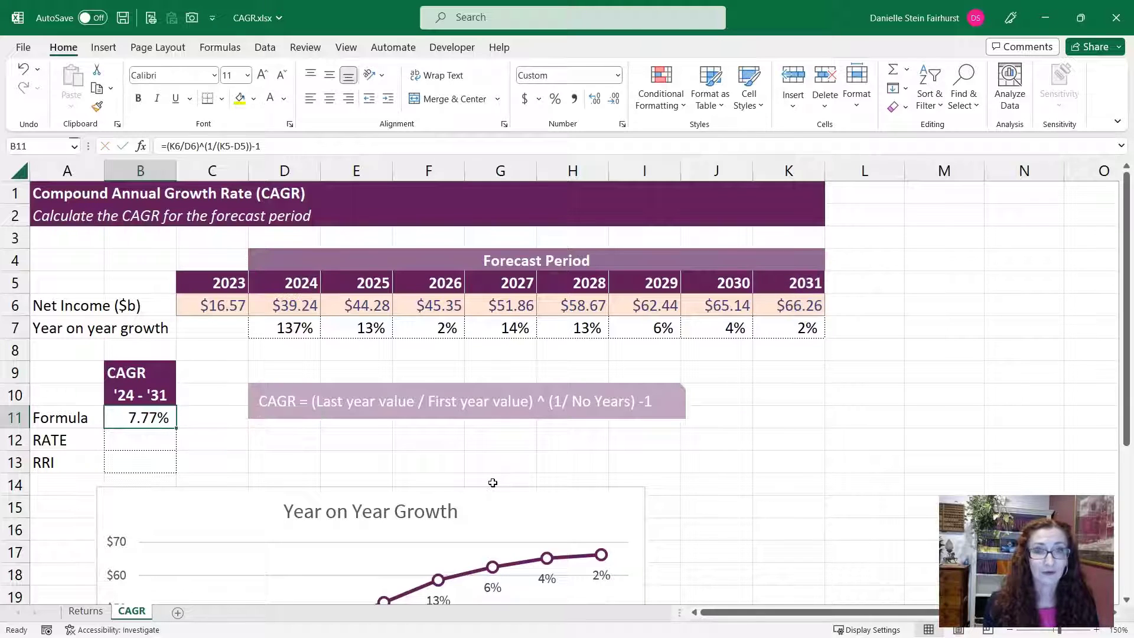
Step: Start a RATE formula in B12 with Nper K5-D5 and Pmt 0 in Function Arguments
type("=ra")
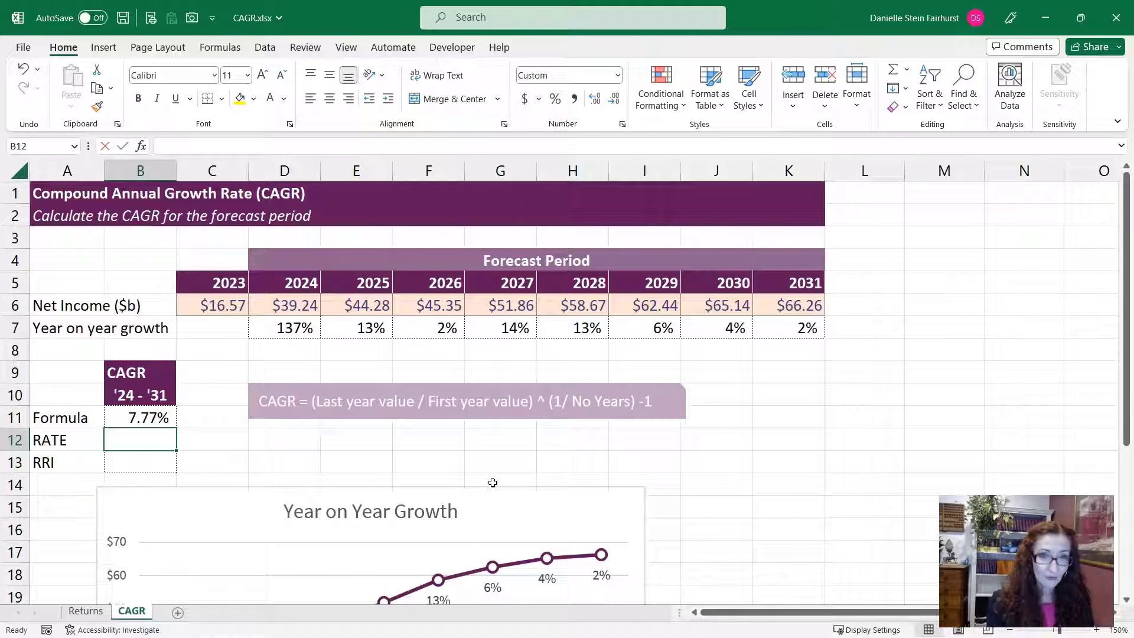
type("te")
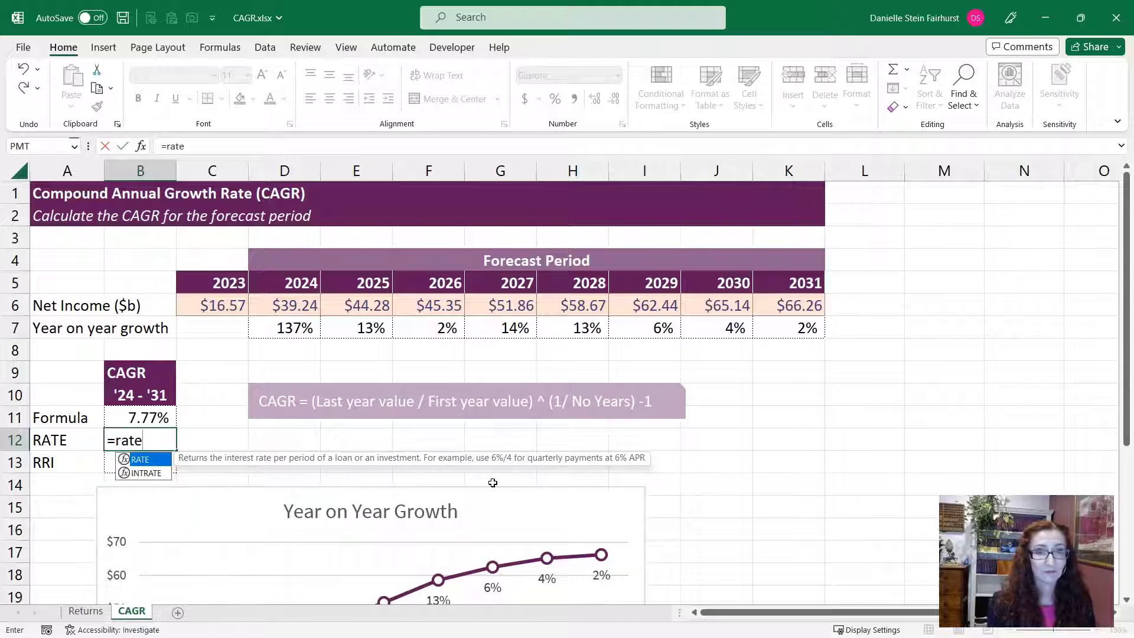
type("(")
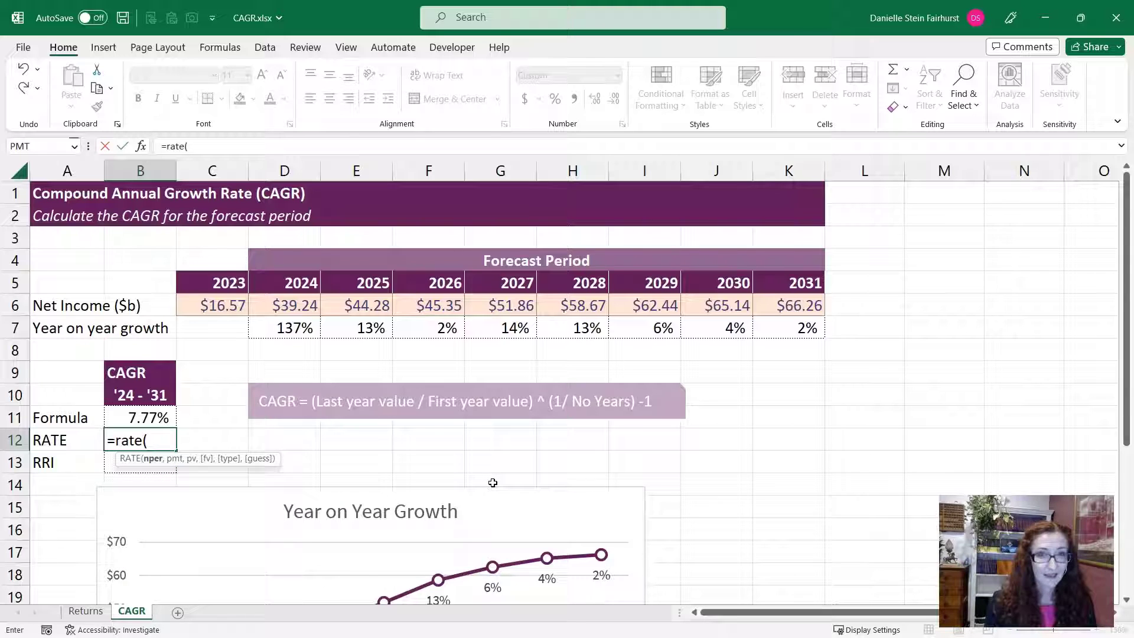
key("ctrl+a")
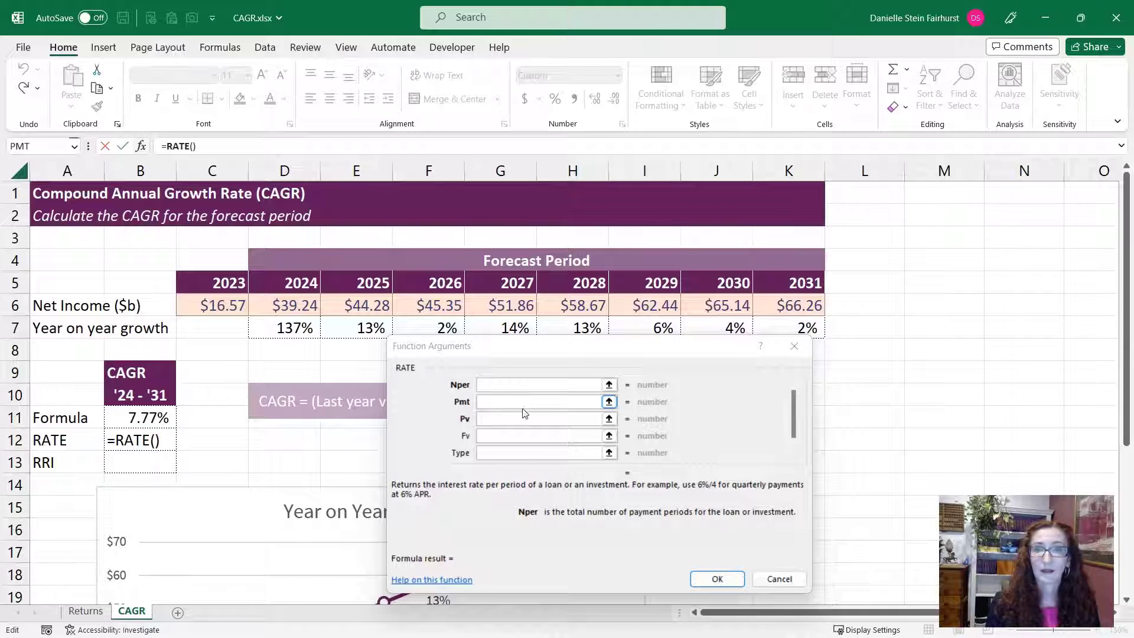
left_click(513, 388)
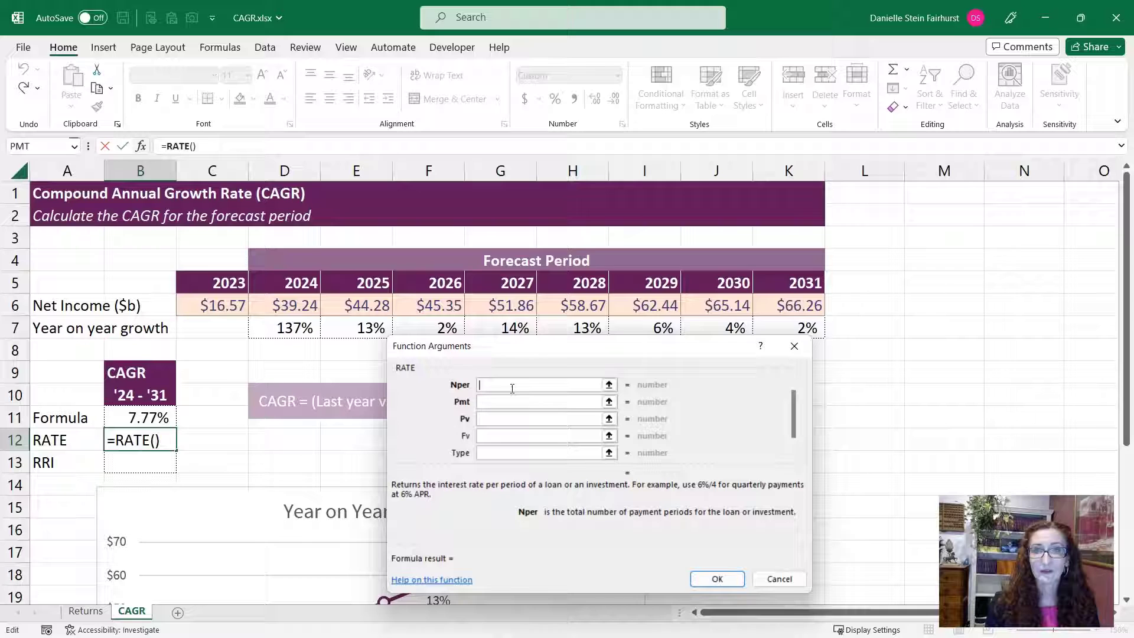
left_click(782, 279)
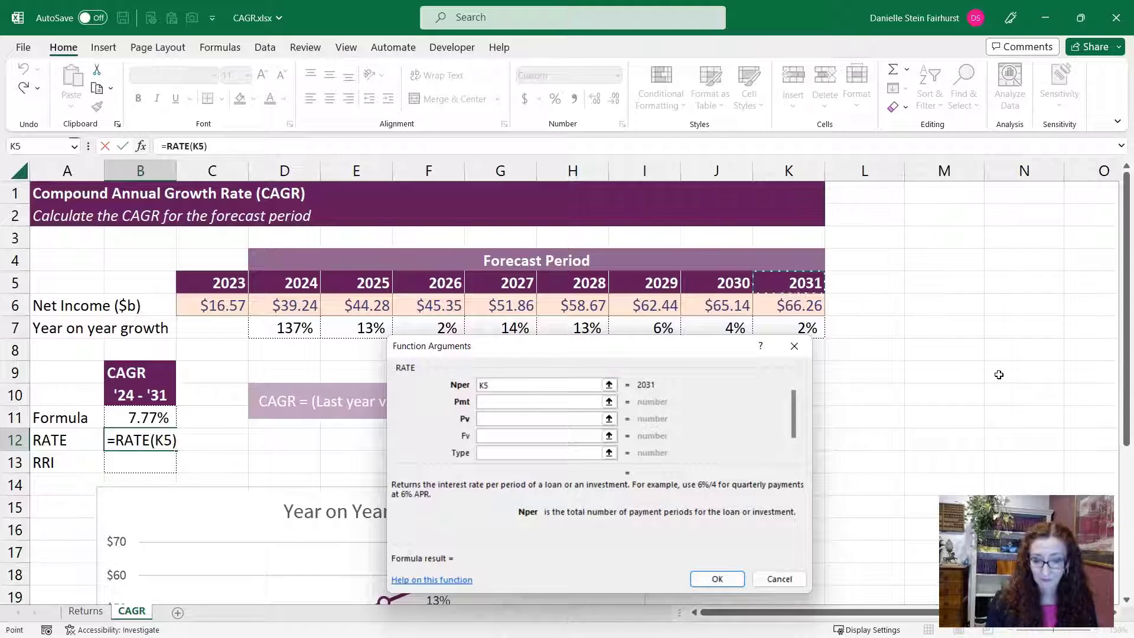
type("-")
left_click(306, 282)
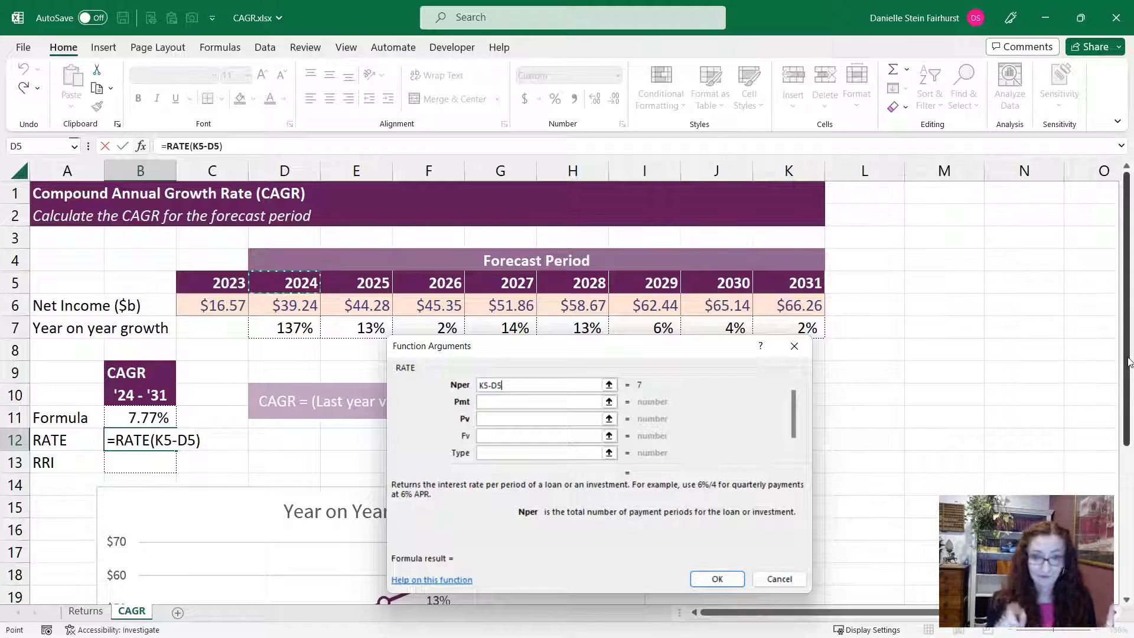
key("Tab")
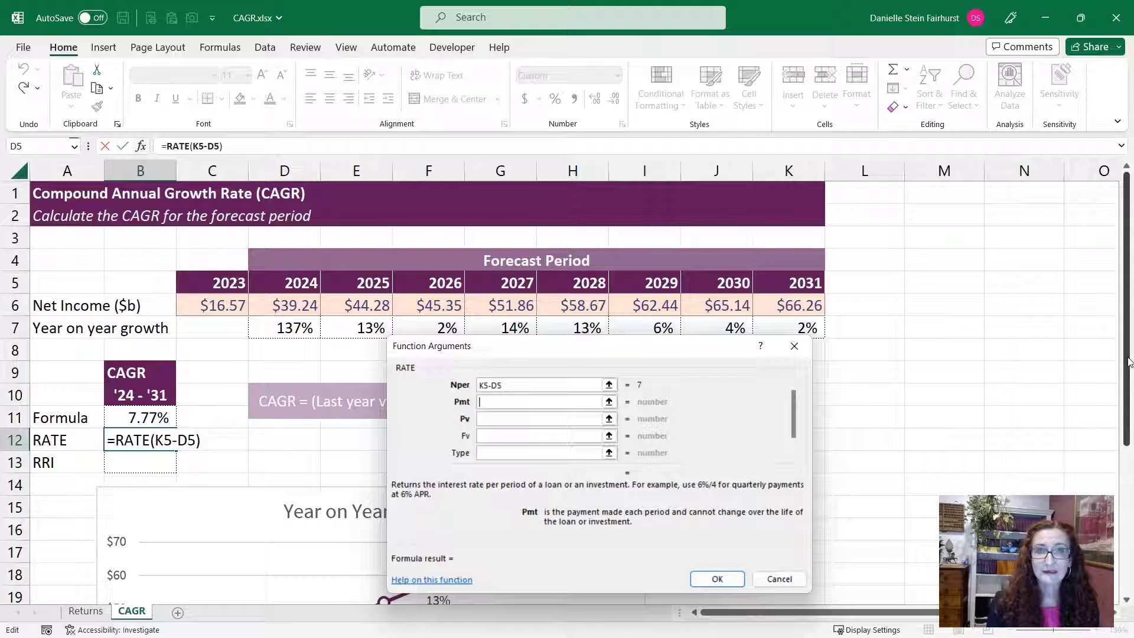
type("0")
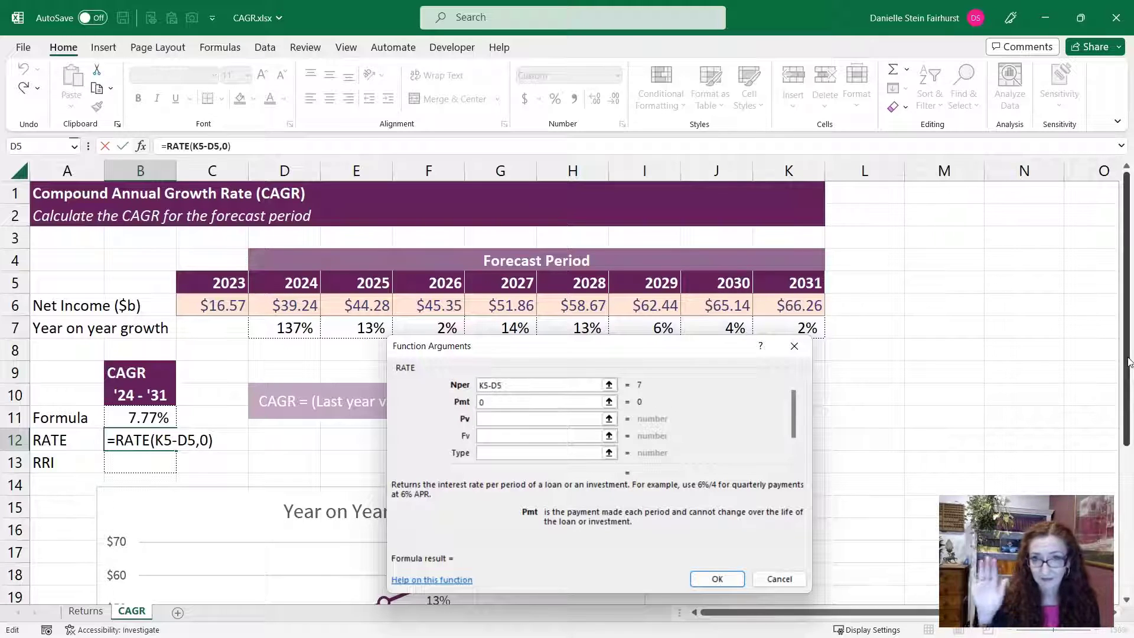
key("Tab")
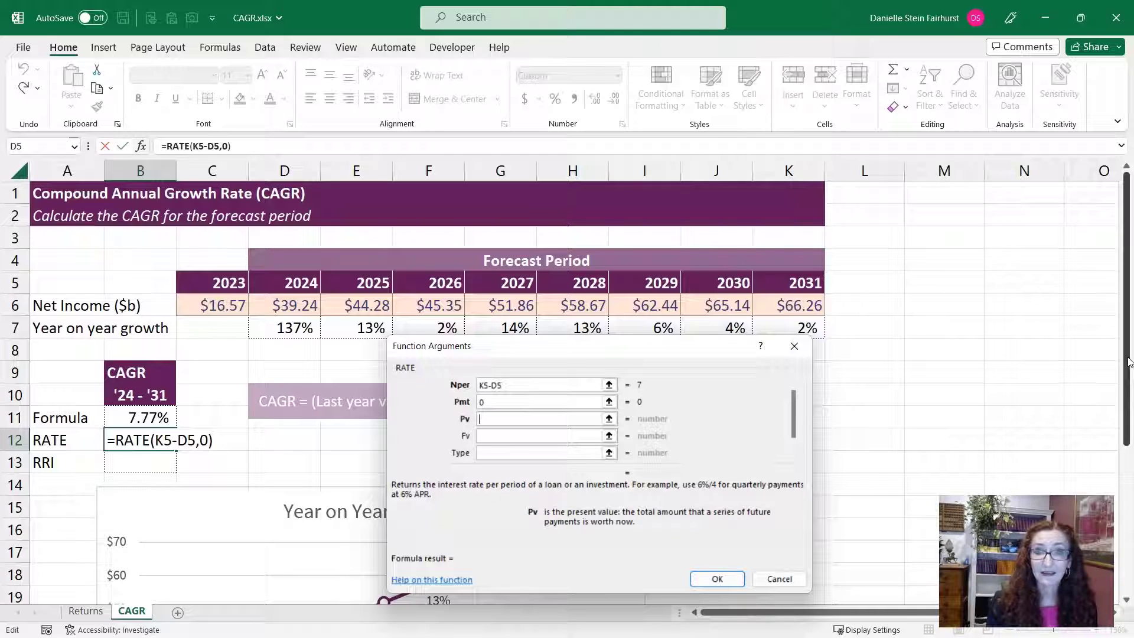
Step: Set Pv to -D6 and Fv to K6, confirming =RATE(K5-D5,0,-D6,K6) at 7.77%
left_click(285, 302)
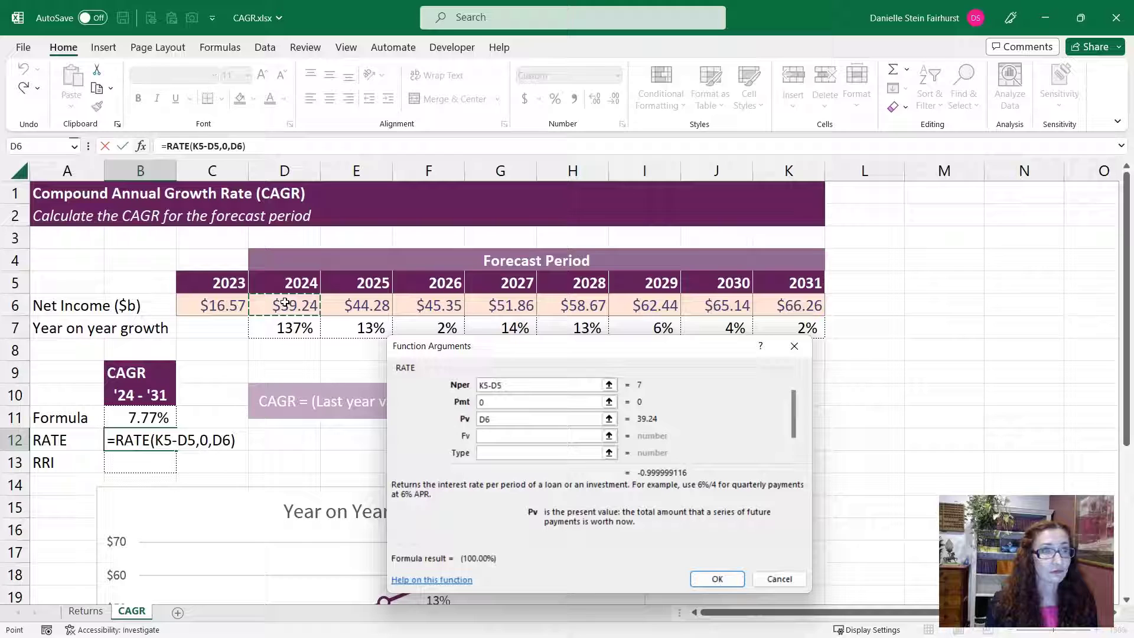
left_click(482, 419)
type("-")
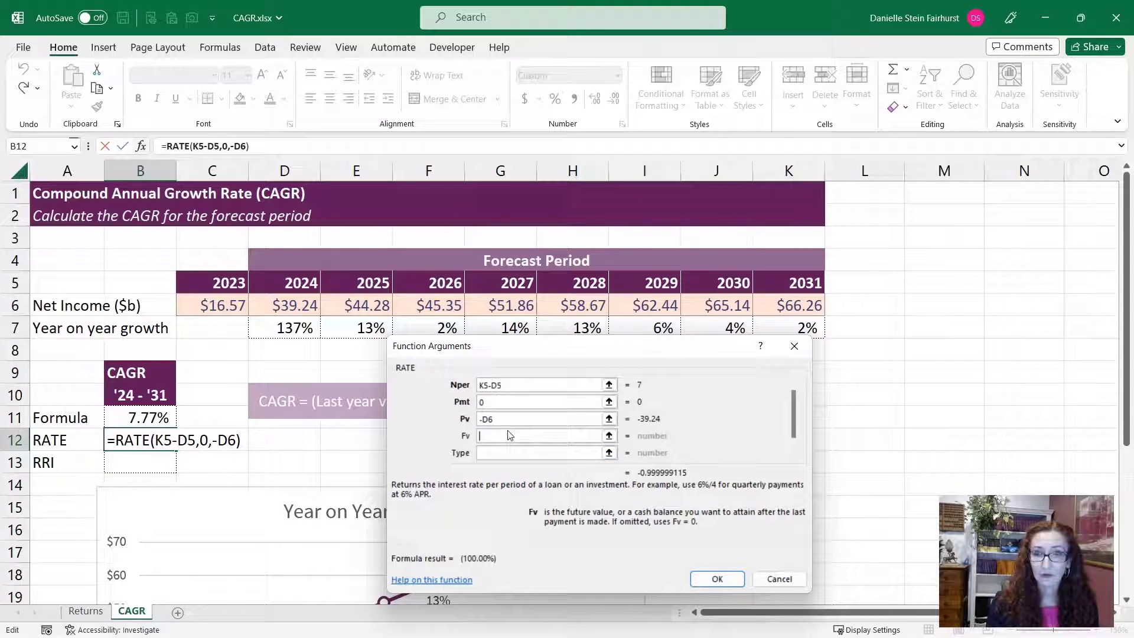
left_click(789, 302)
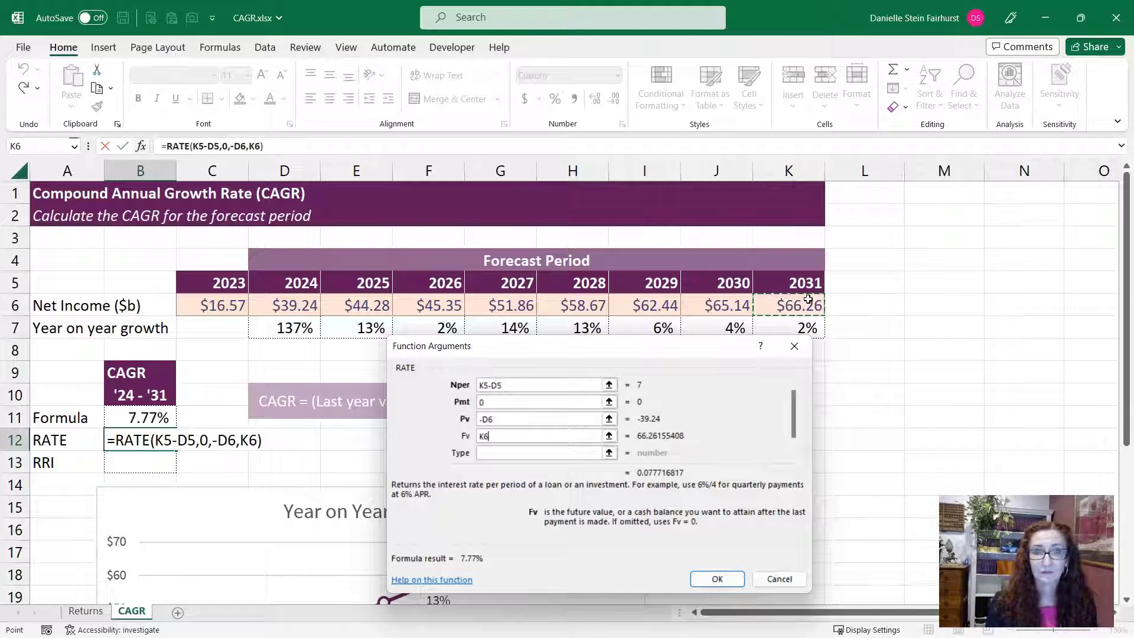
key("Return")
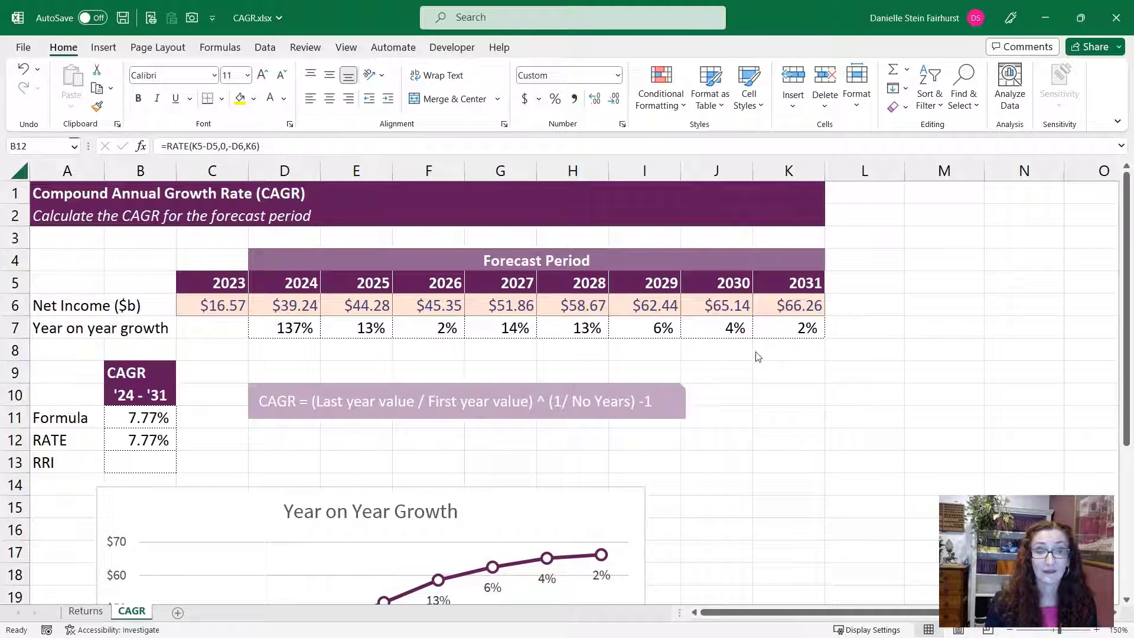
double_click(151, 438)
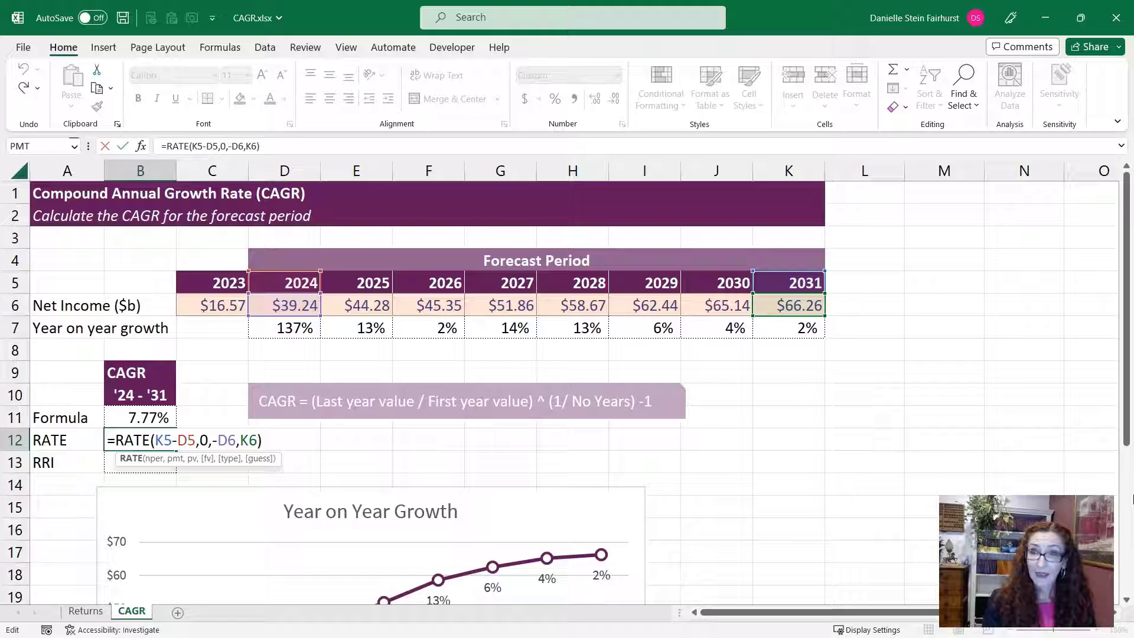
key("Escape")
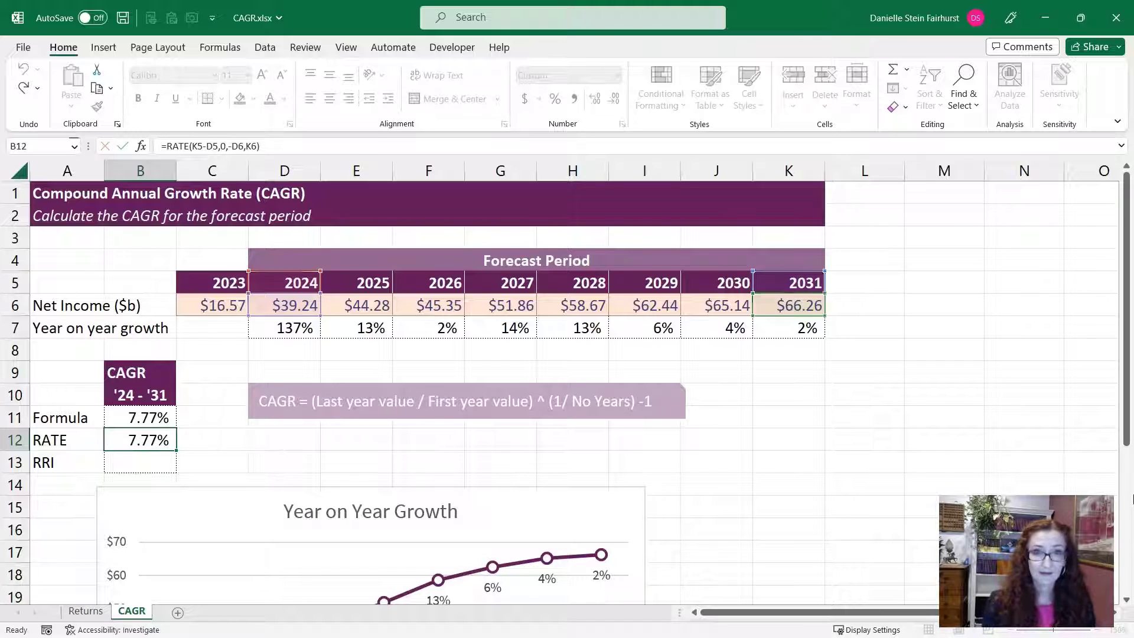
Step: Enter =RRI(K5-D5,D6,K6) in B13, also returning 7.77%
left_click(140, 462)
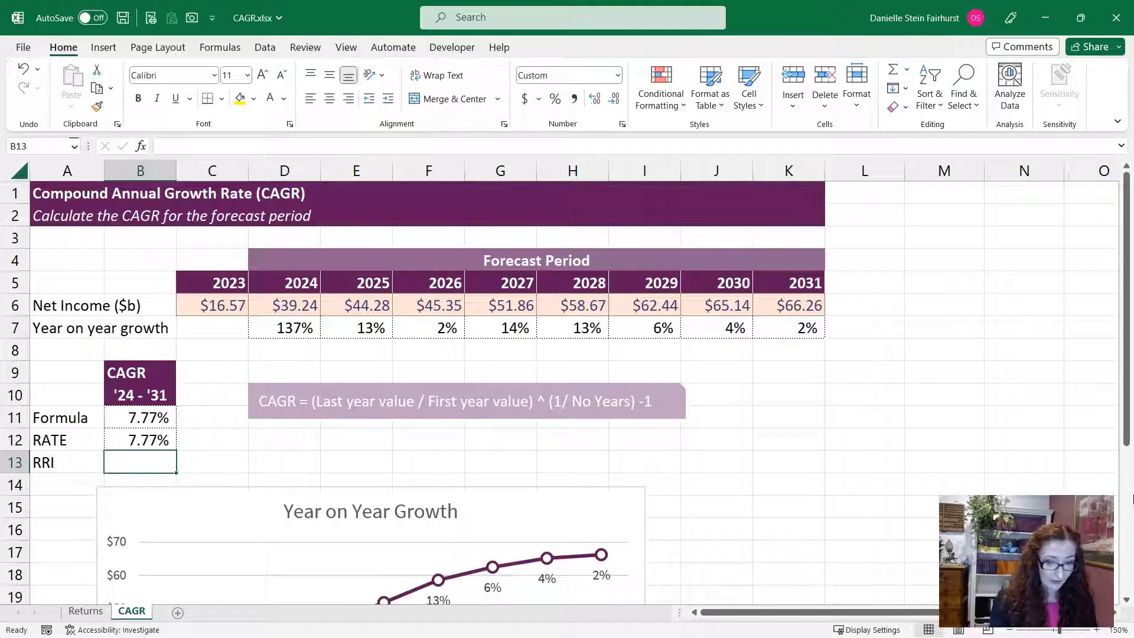
type("=rri(")
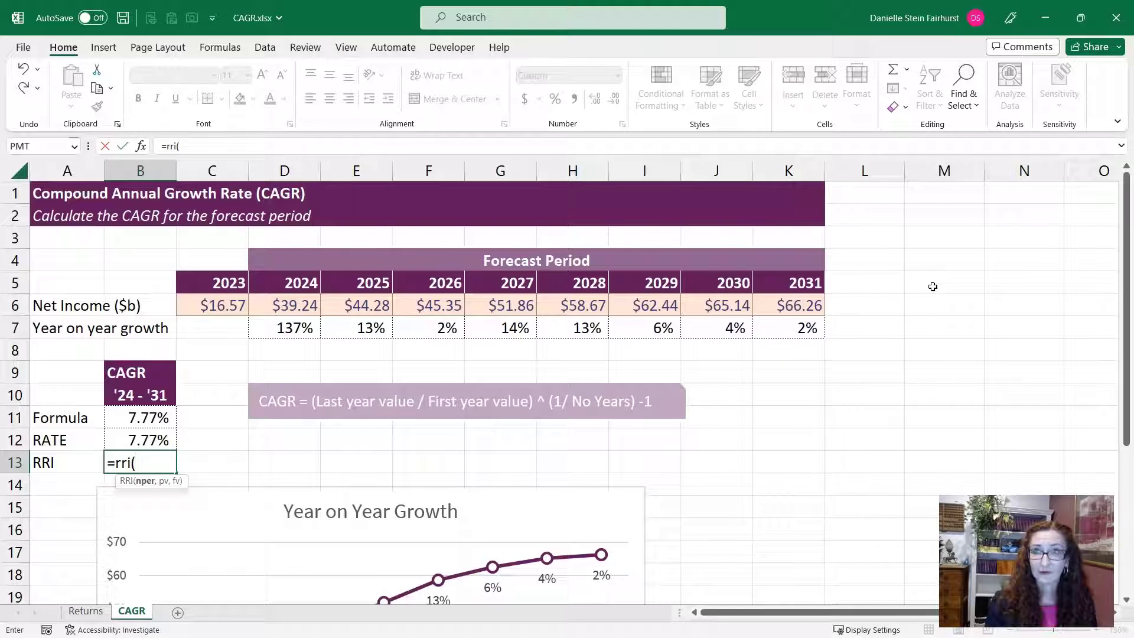
left_click(807, 285)
type("-")
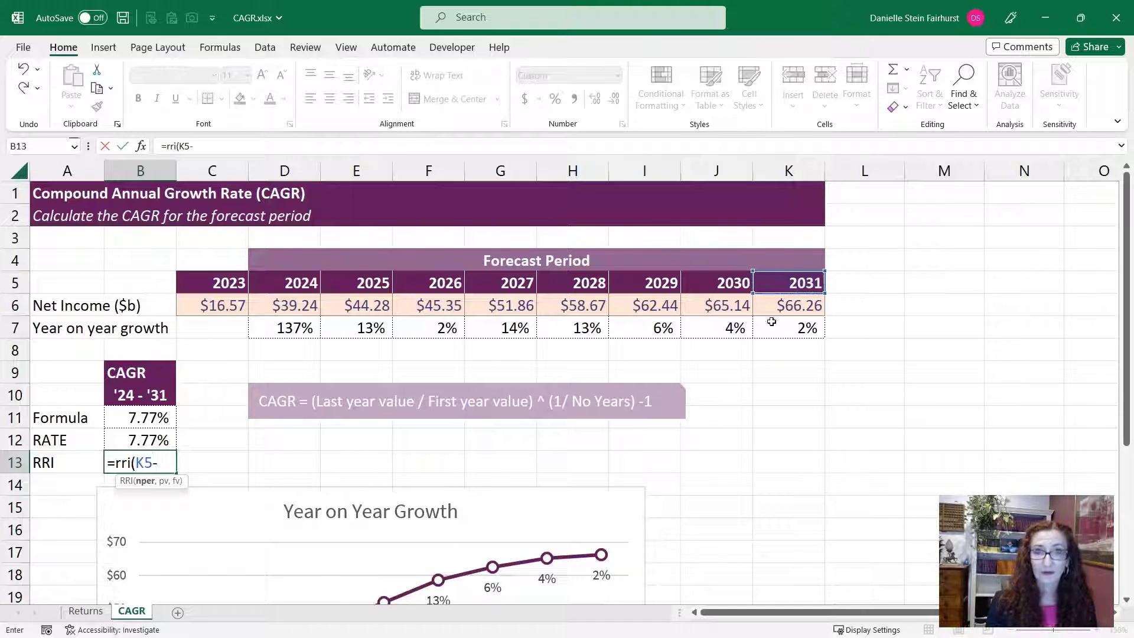
left_click(318, 285)
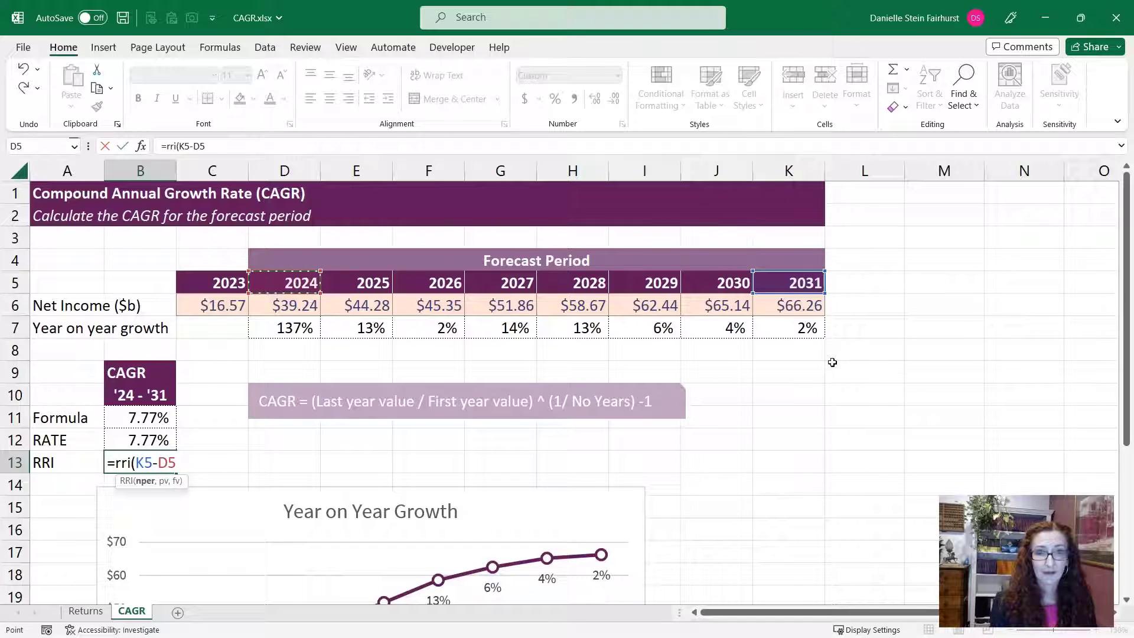
type(",")
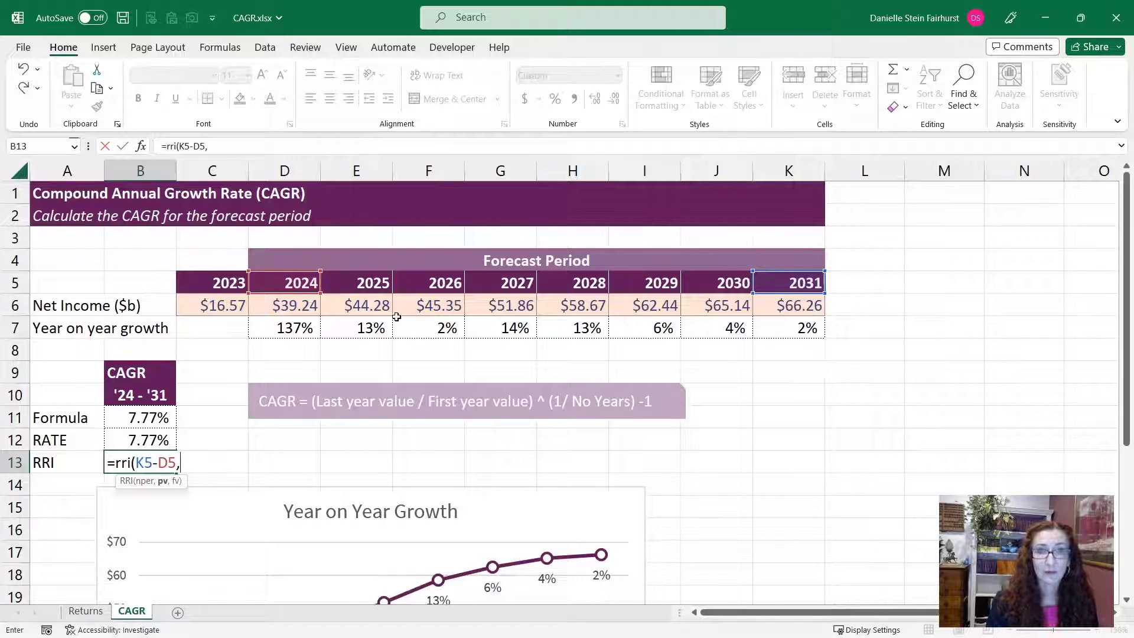
left_click(301, 304)
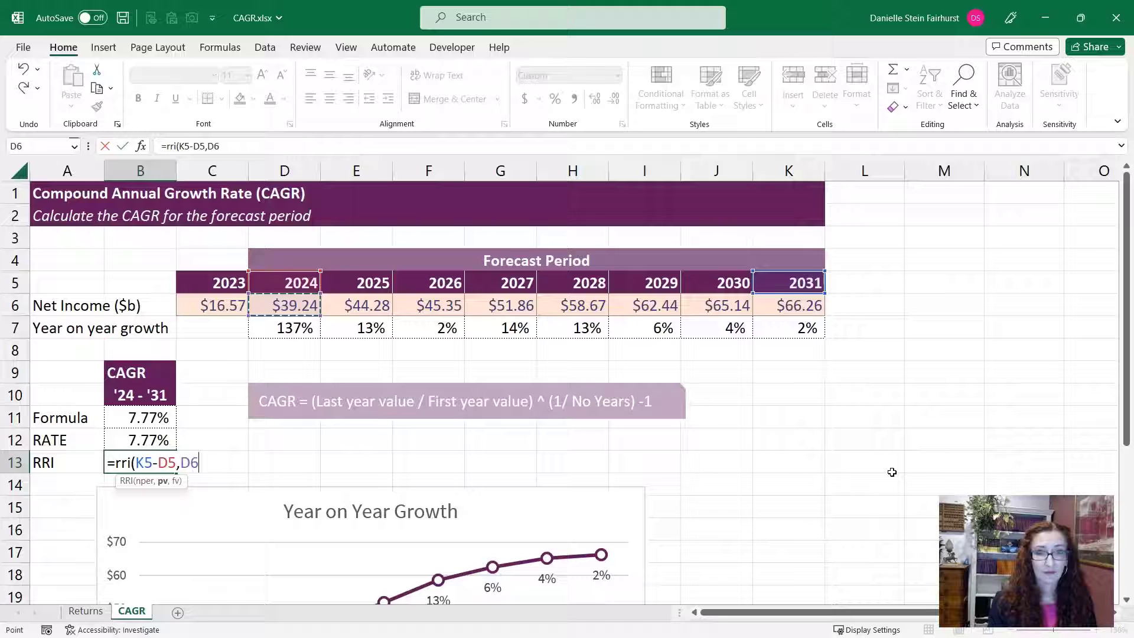
type(",")
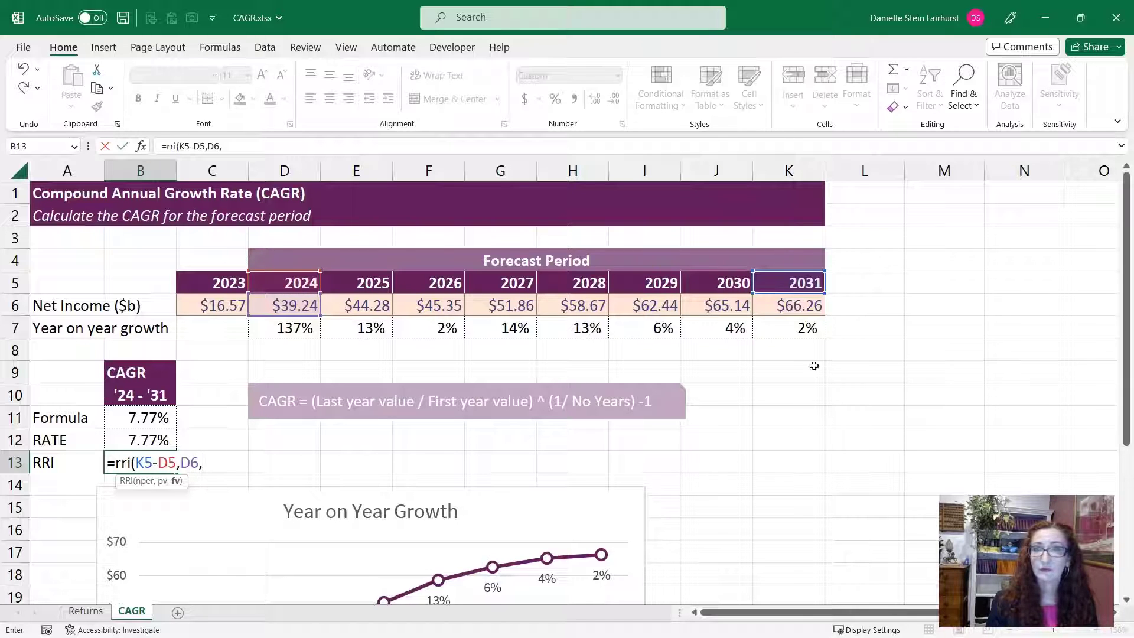
left_click(798, 311)
type(")")
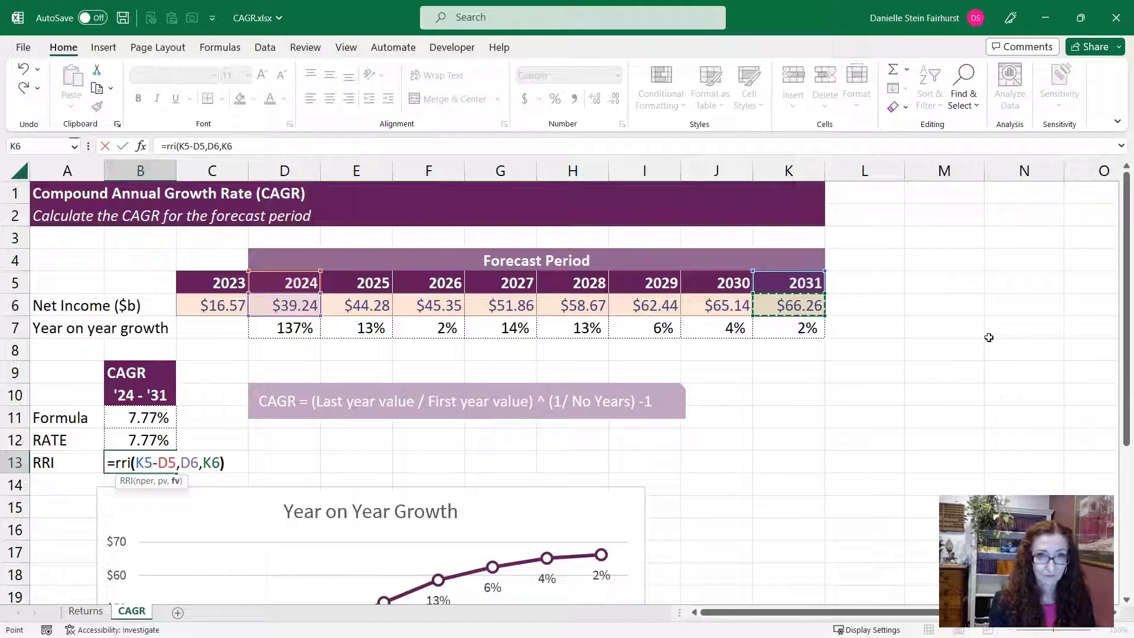
key("Return")
key("Up")
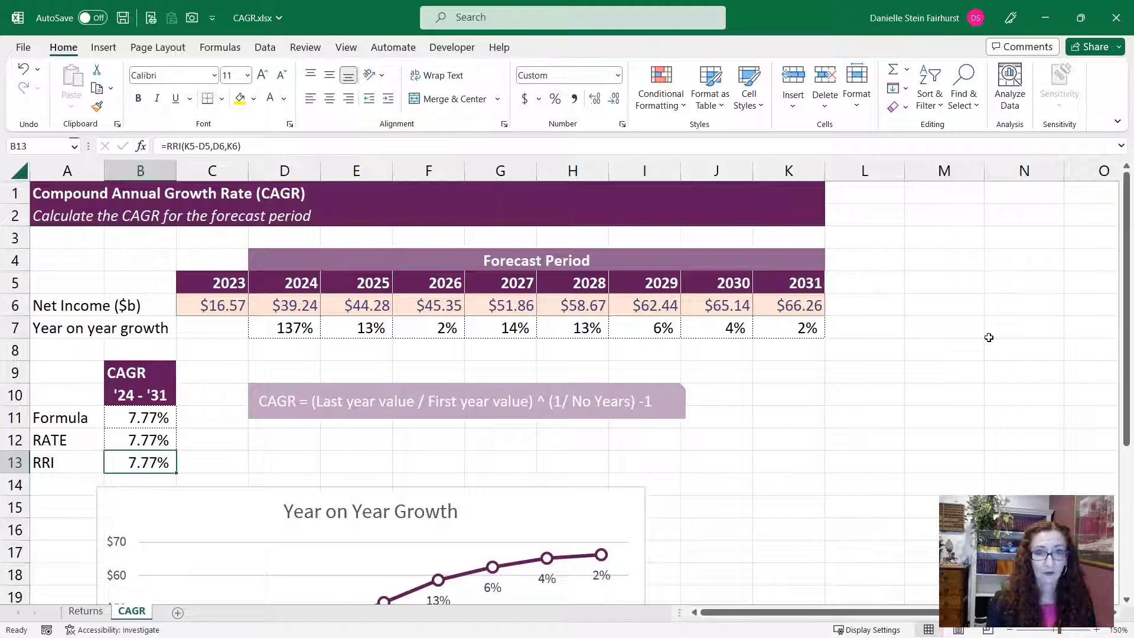